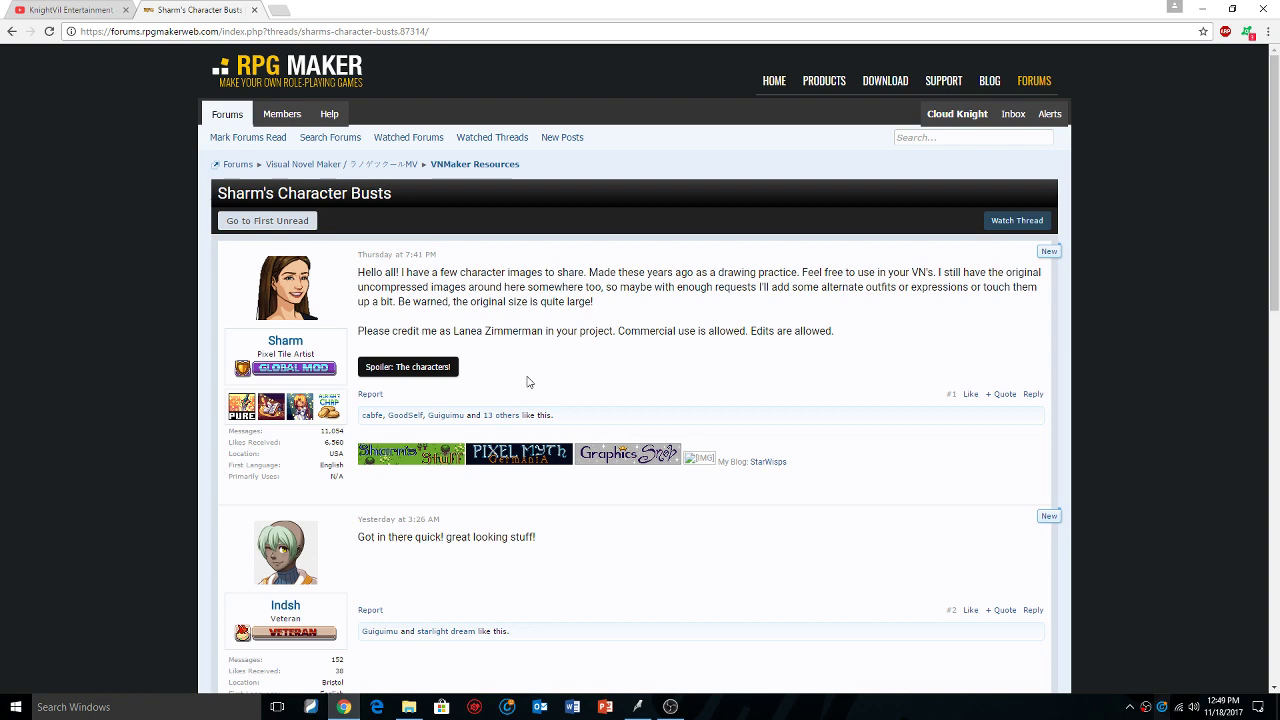
# - Expand the character images in the RPG Maker Forums post and scroll through the busts
pyautogui.click(447, 378)
pyautogui.scroll(-15, 500, 350)
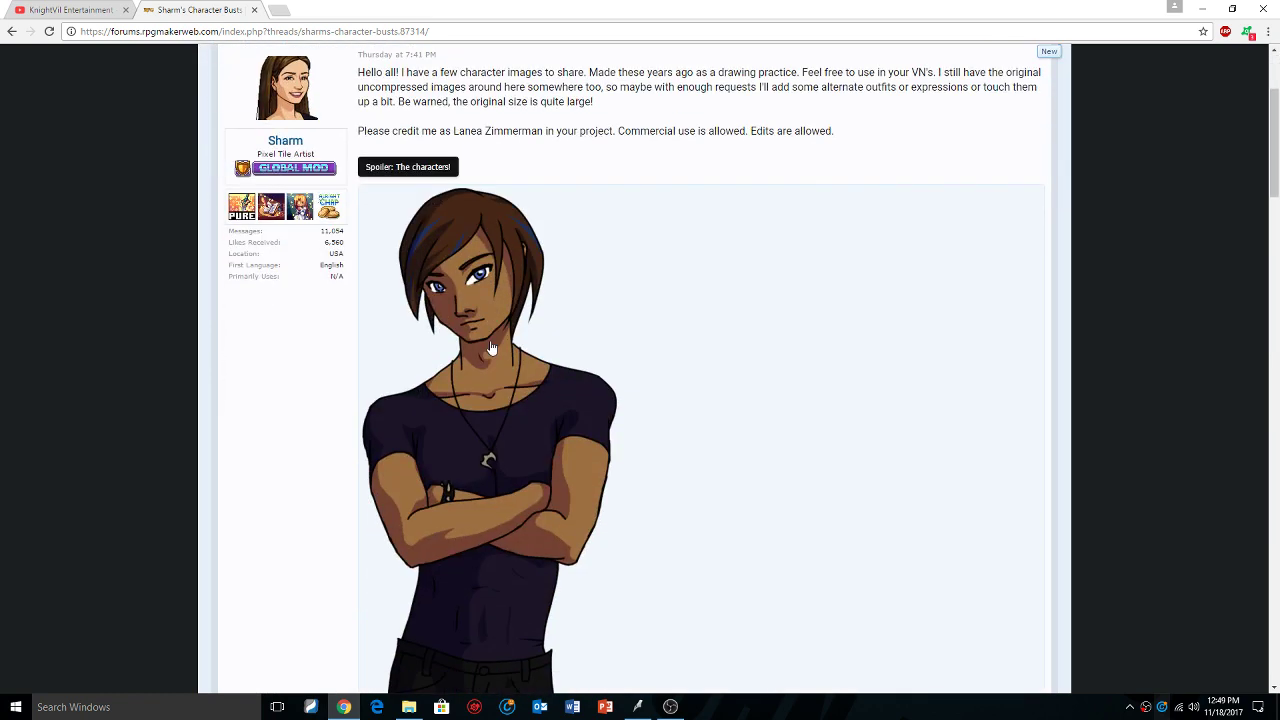
pyautogui.scroll(-6, 496, 316)
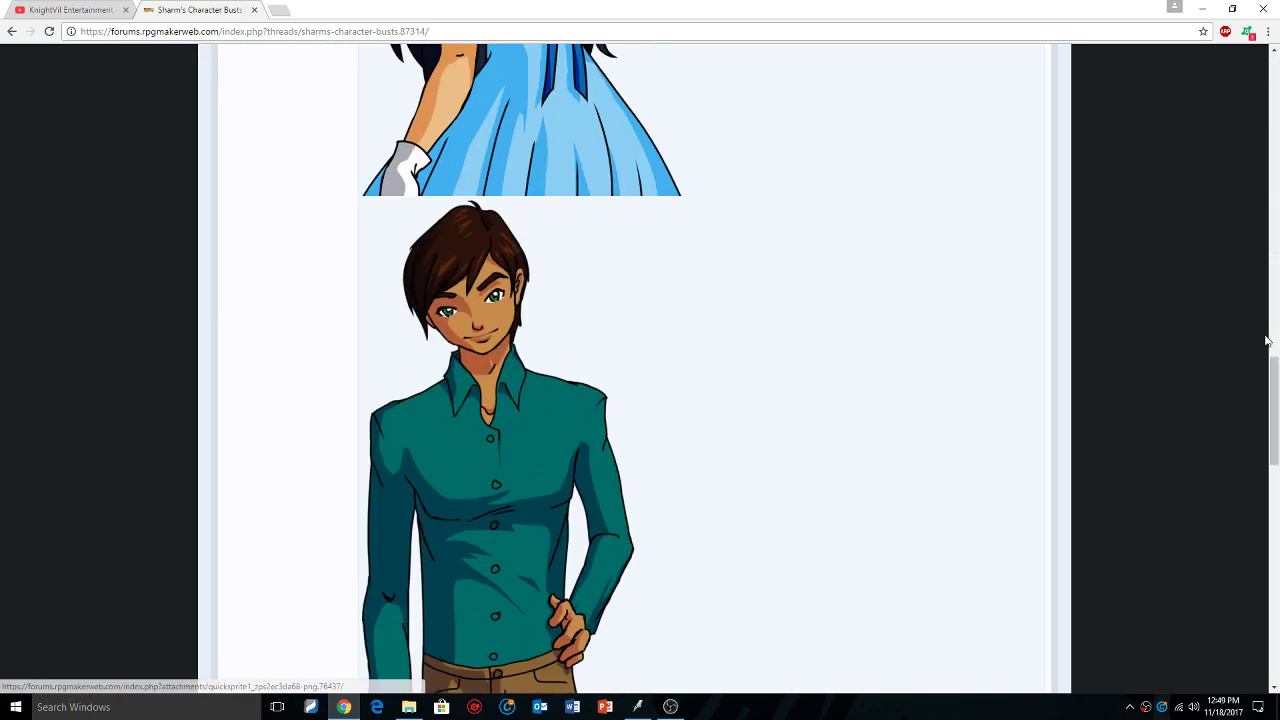
pyautogui.moveTo(1276, 389); pyautogui.dragTo(1277, 187)
pyautogui.scroll(10, 571, 277)
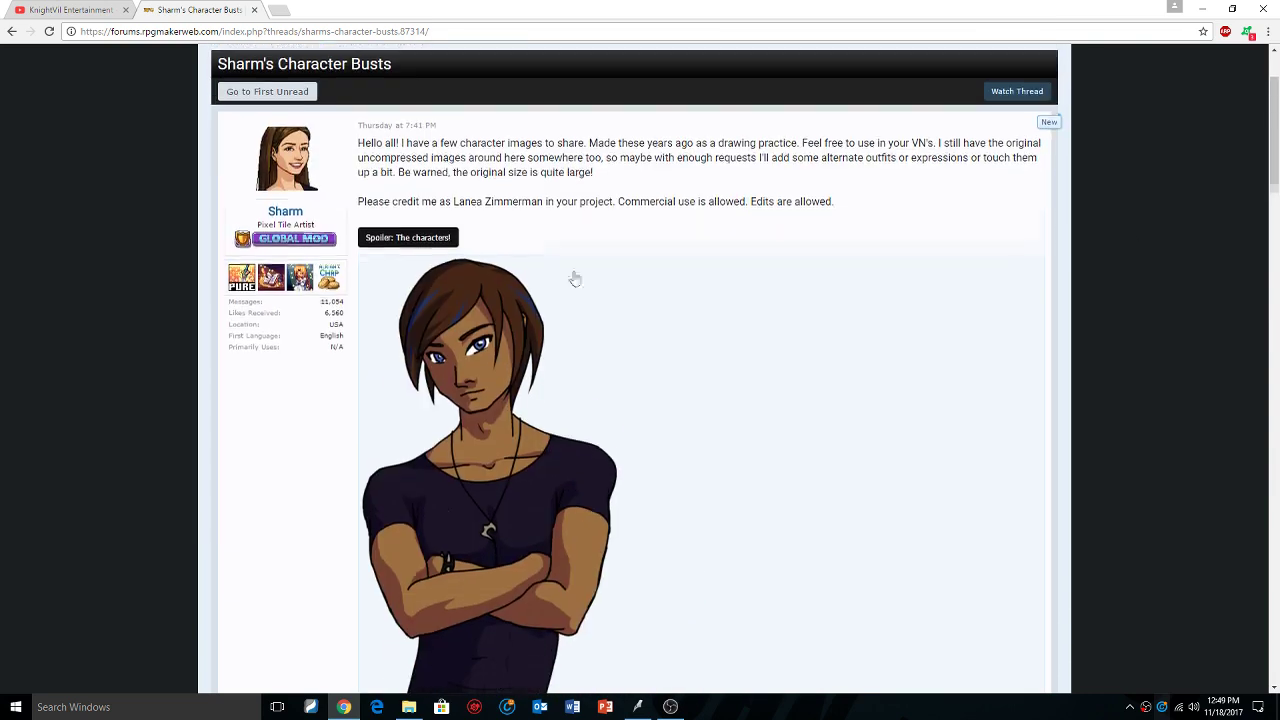
# - Highlight the post's 'Commercial use is allowed' terms line to check the usage rights
pyautogui.moveTo(620, 330); pyautogui.dragTo(742, 331)
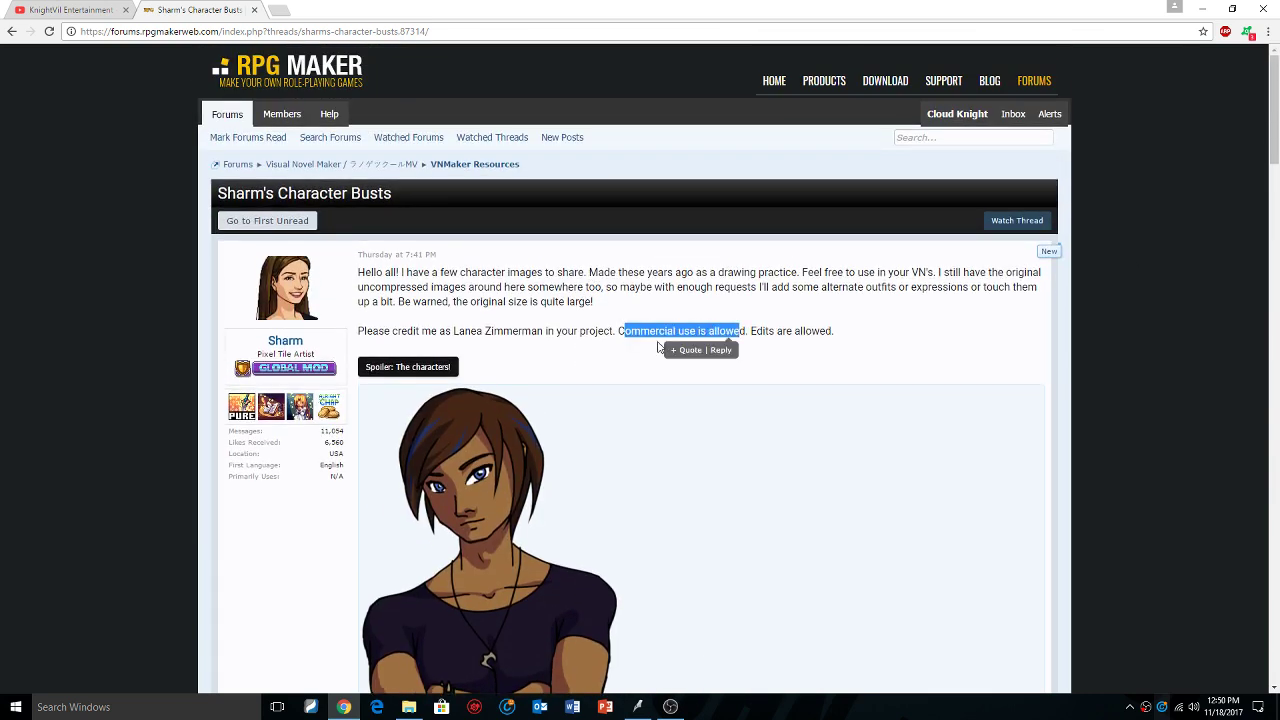
pyautogui.click(606, 324)
pyautogui.moveTo(617, 331); pyautogui.dragTo(716, 330)
pyautogui.click(690, 331)
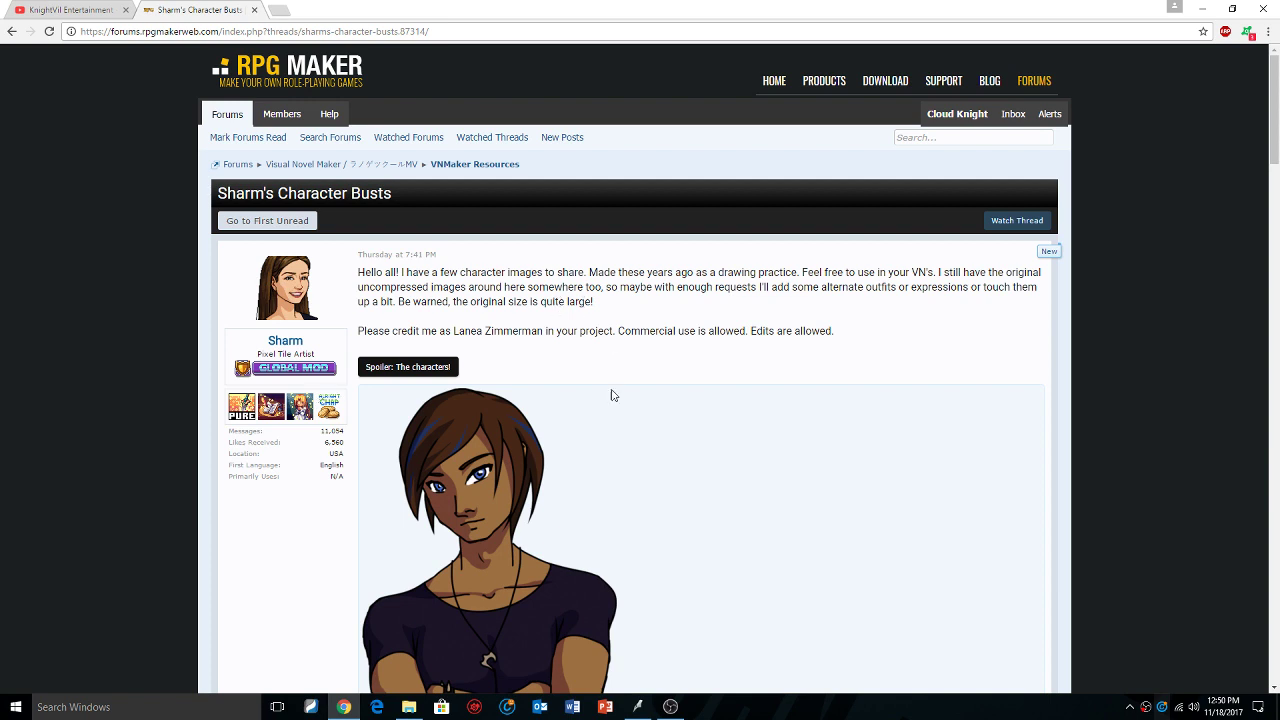
# - Switch to Visual Novel Maker and open the 'for youtube' project on its 'creating life' scene
pyautogui.click(637, 706)
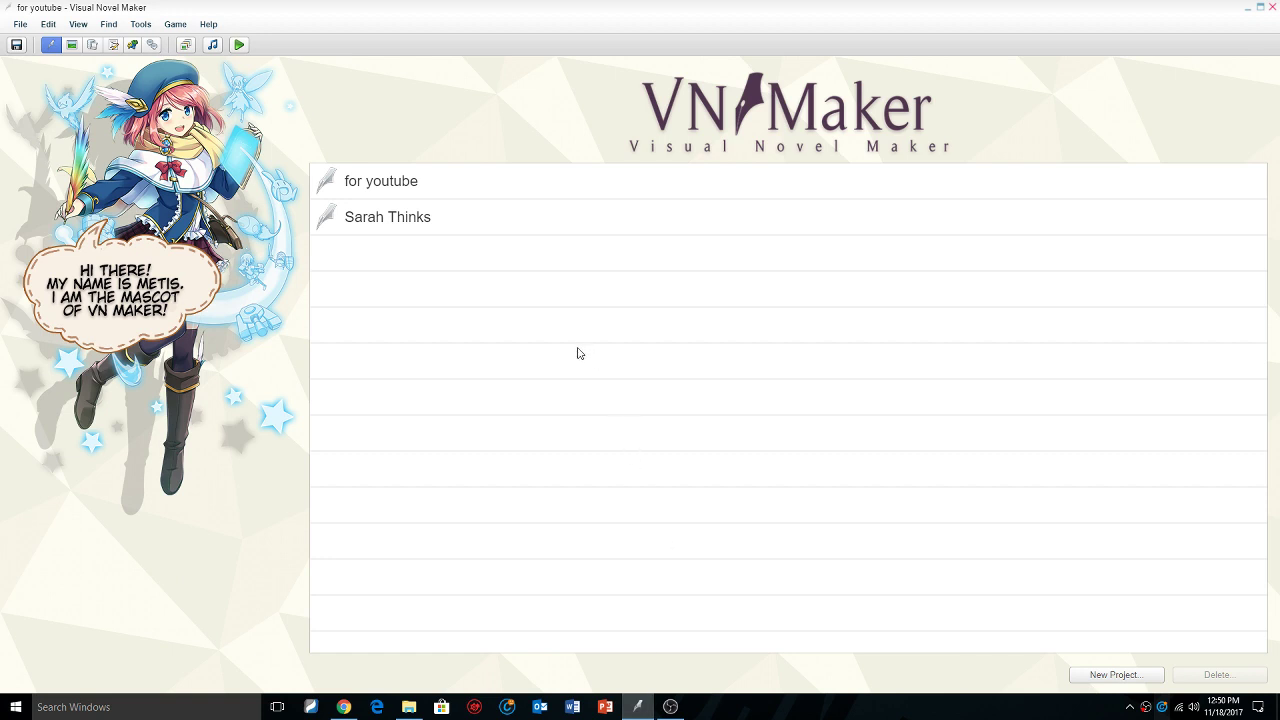
pyautogui.doubleClick(405, 180)
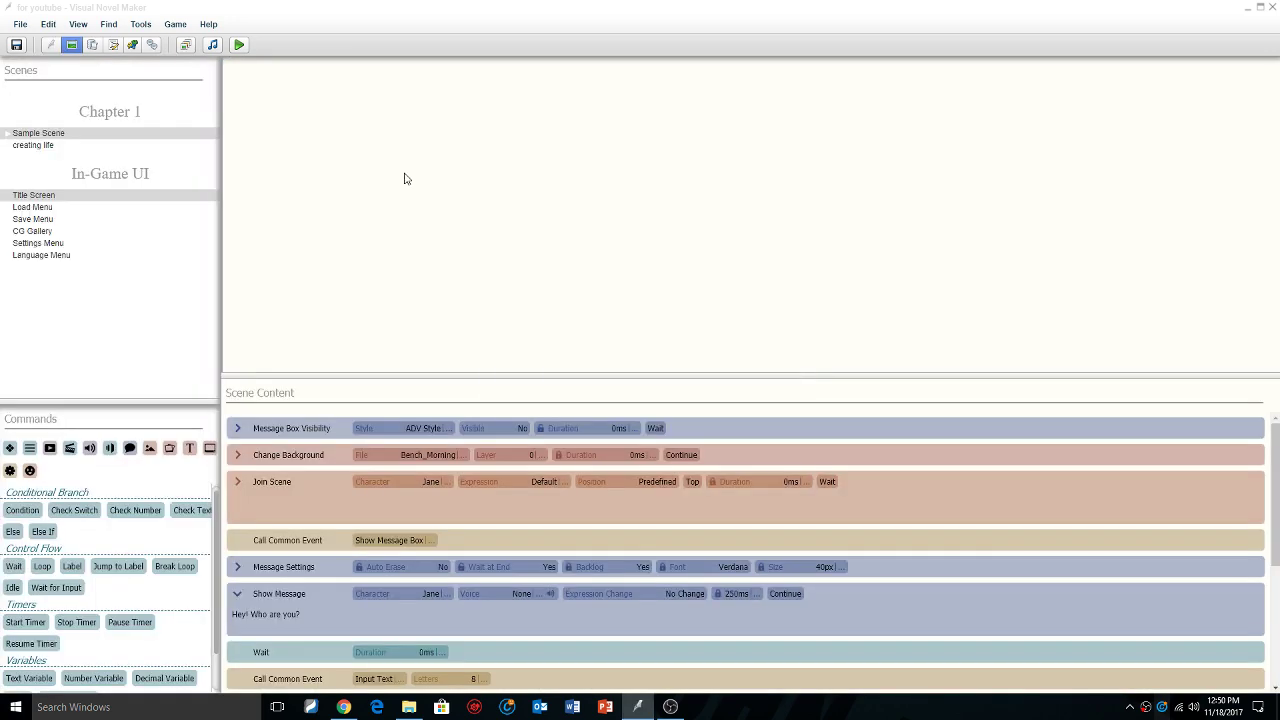
pyautogui.click(45, 145)
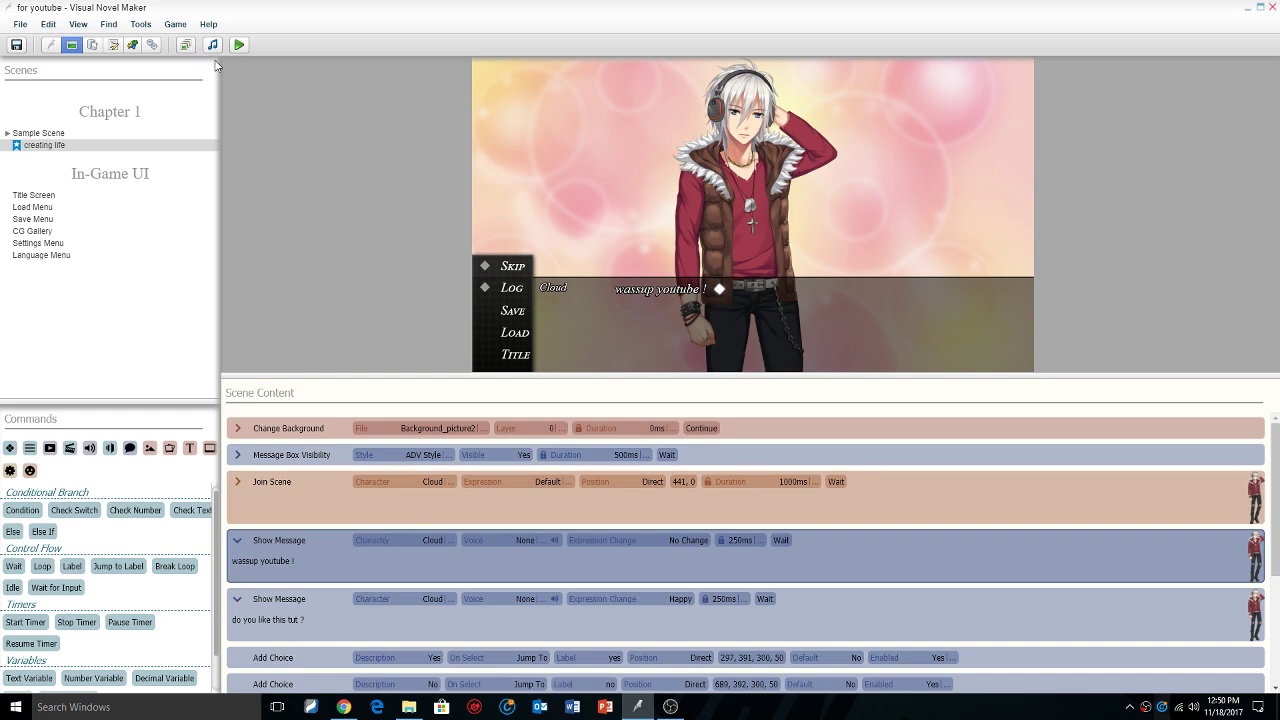
# - In the Resource Manager, import the OGG file 03_A_Gentle_Breeze into Audio/Music
pyautogui.click(185, 45)
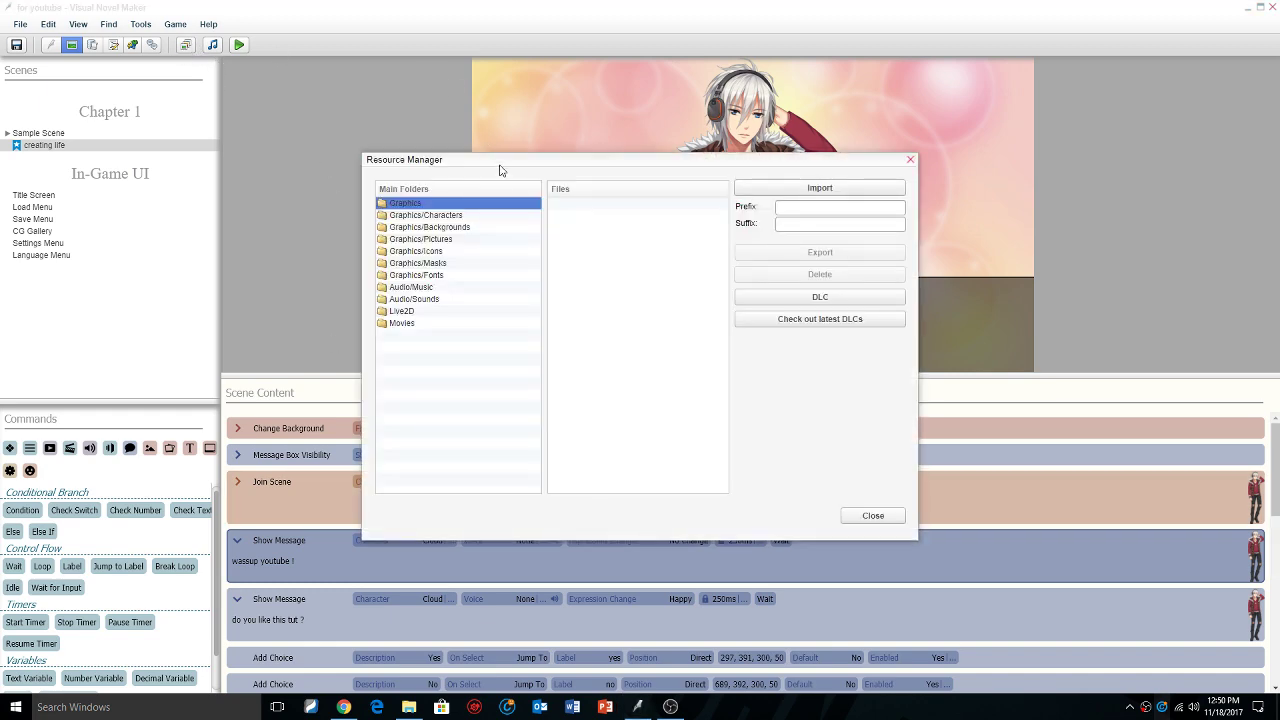
pyautogui.moveTo(497, 167); pyautogui.dragTo(593, 158)
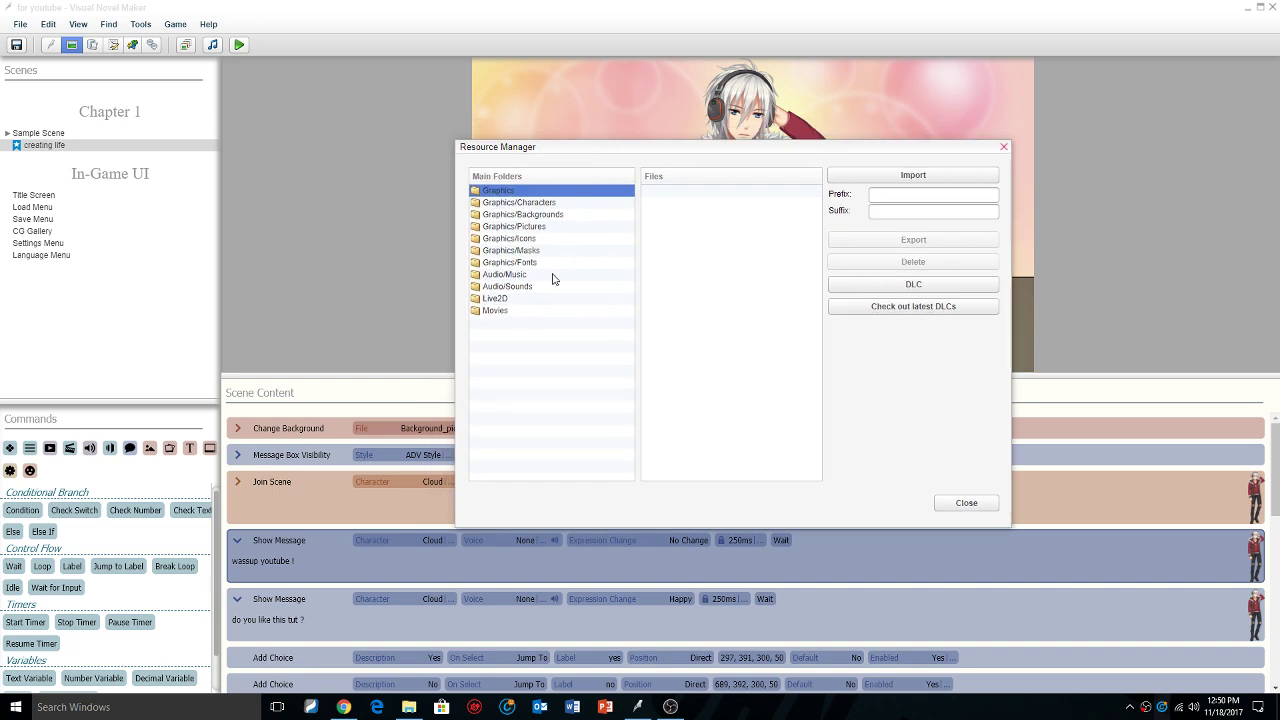
pyautogui.click(514, 278)
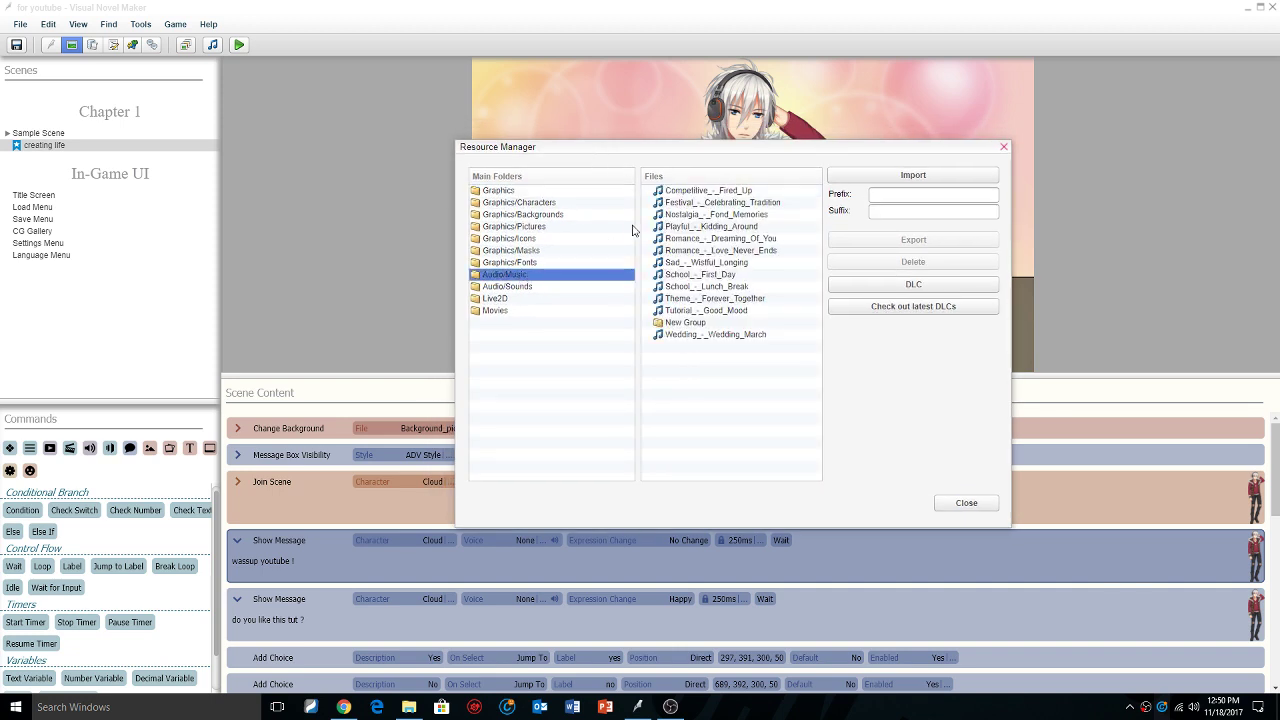
pyautogui.click(941, 179)
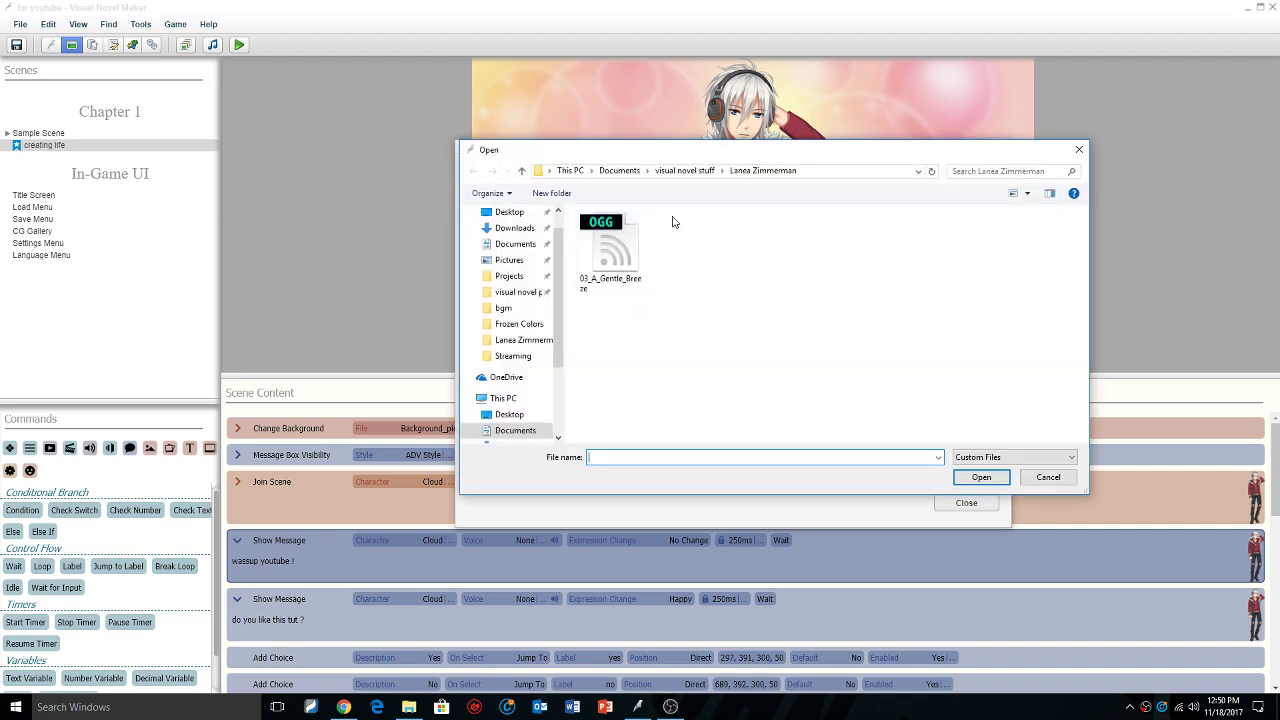
pyautogui.moveTo(719, 159); pyautogui.dragTo(680, 204)
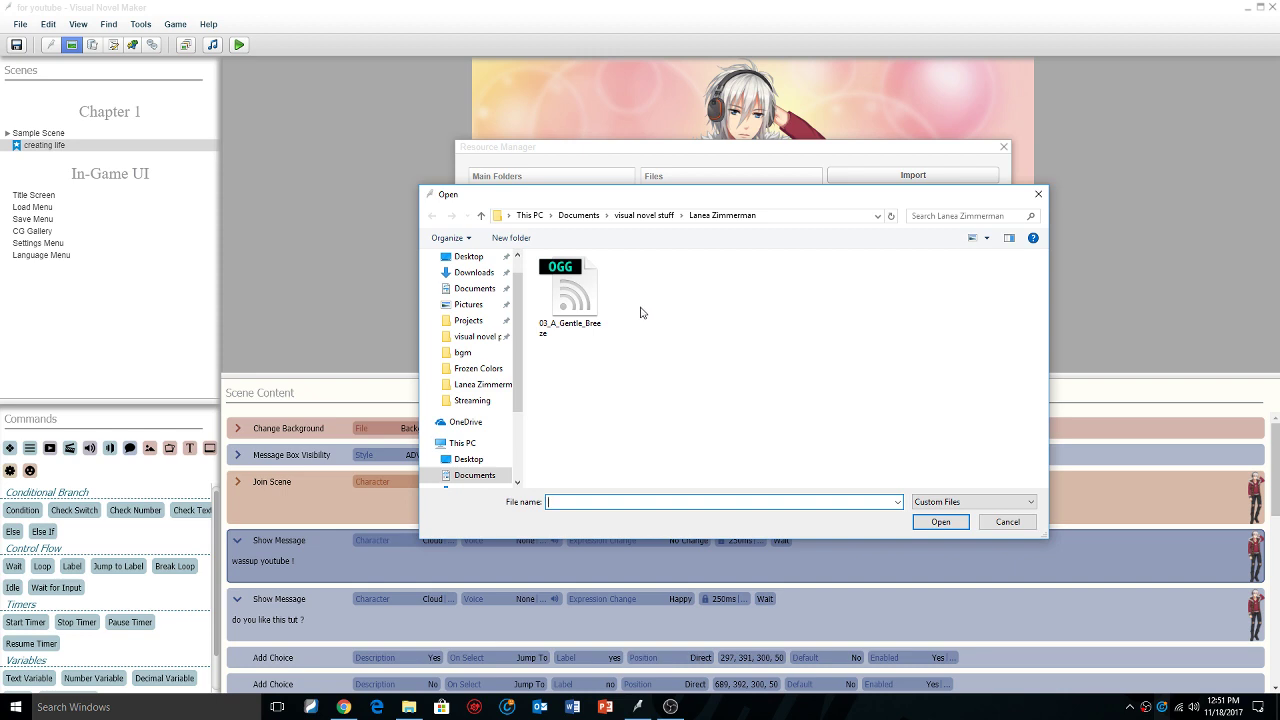
pyautogui.doubleClick(590, 316)
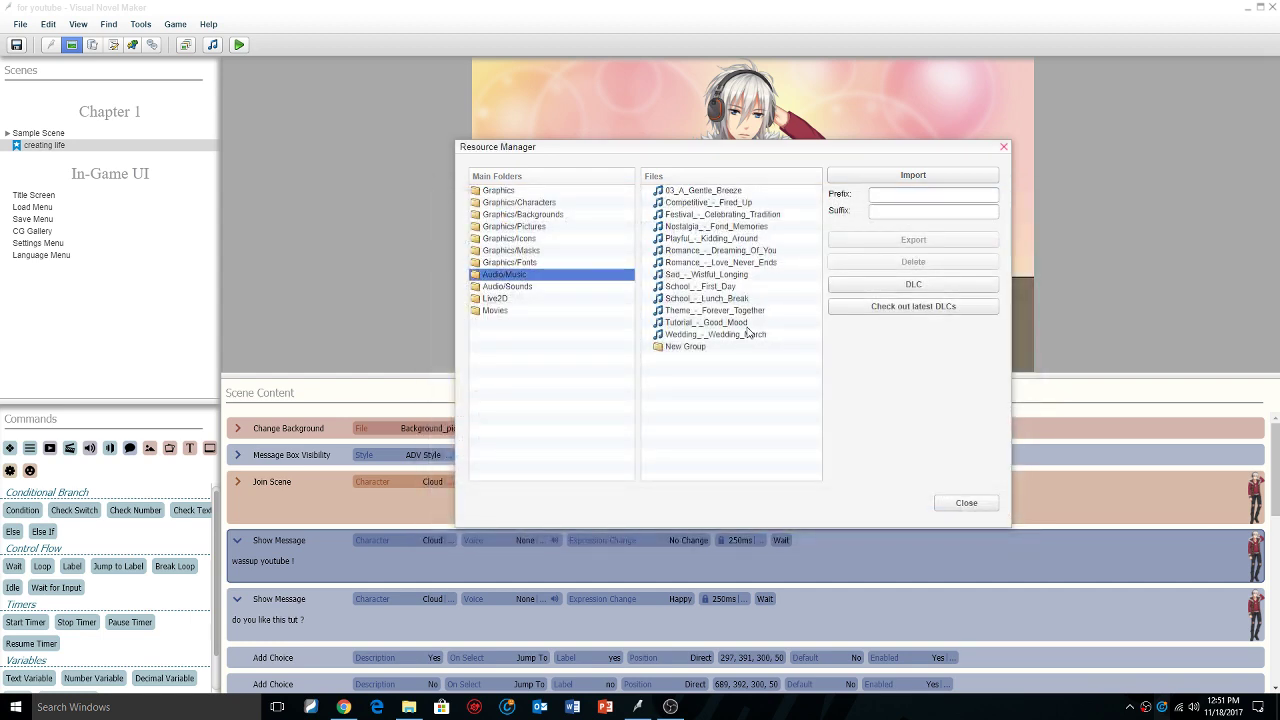
# - Close the Resource Manager and load 03_A_Gentle_Breeze in the Music Player
pyautogui.click(727, 192)
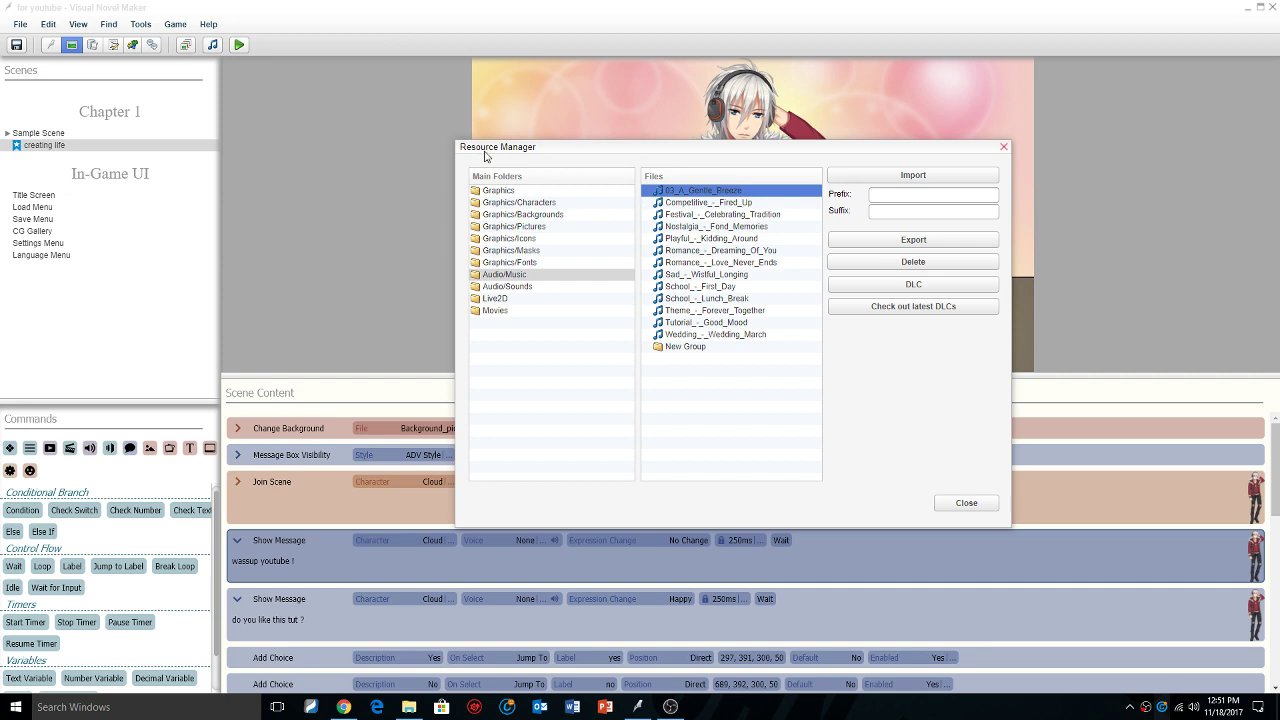
pyautogui.click(966, 503)
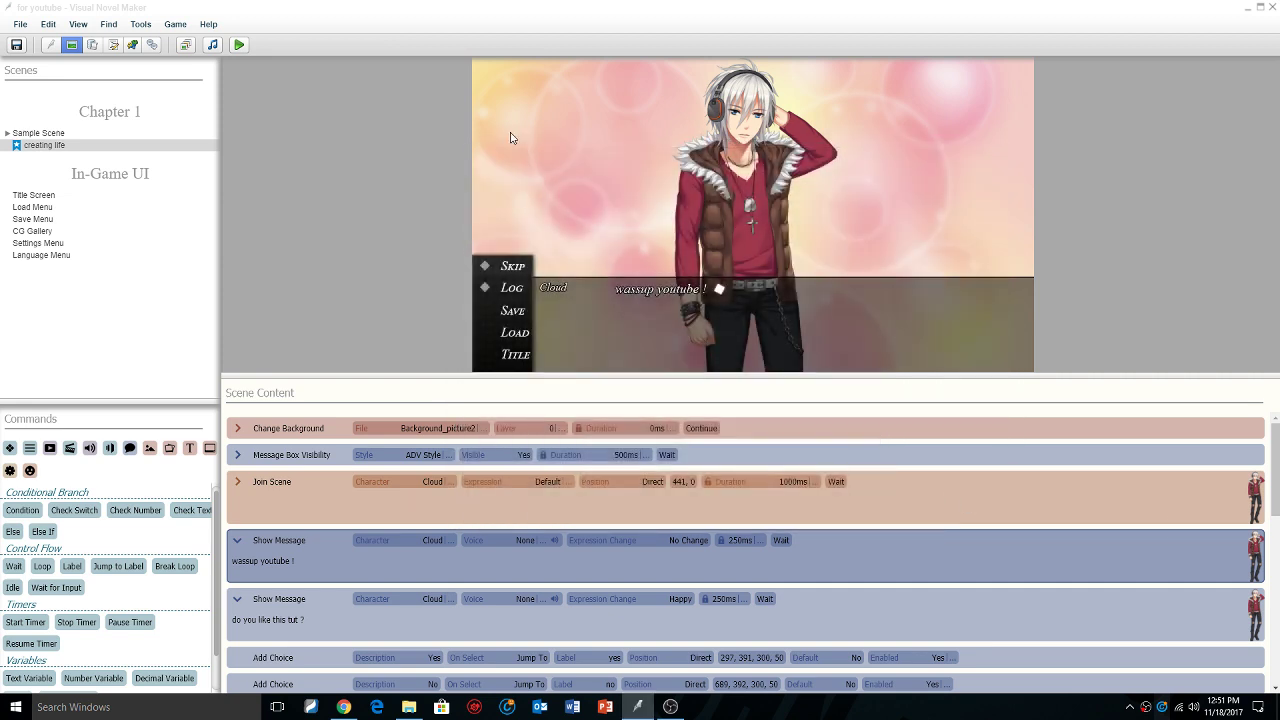
pyautogui.click(213, 45)
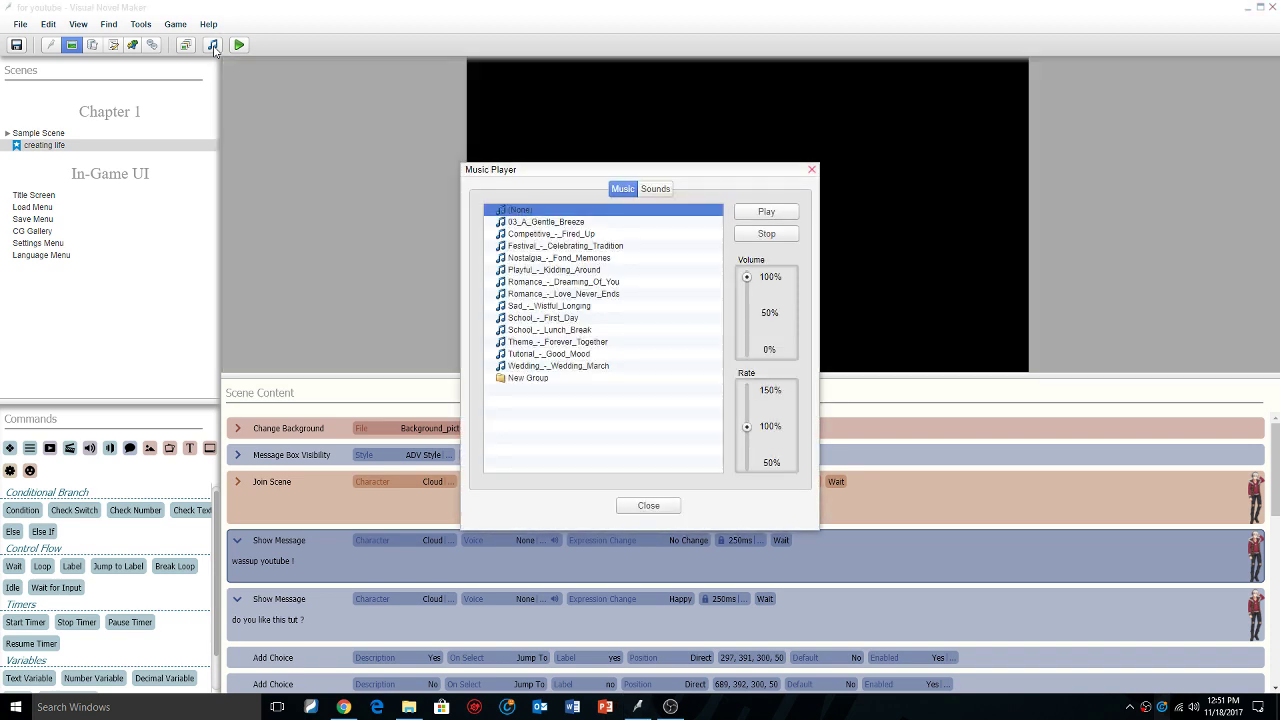
pyautogui.click(636, 222)
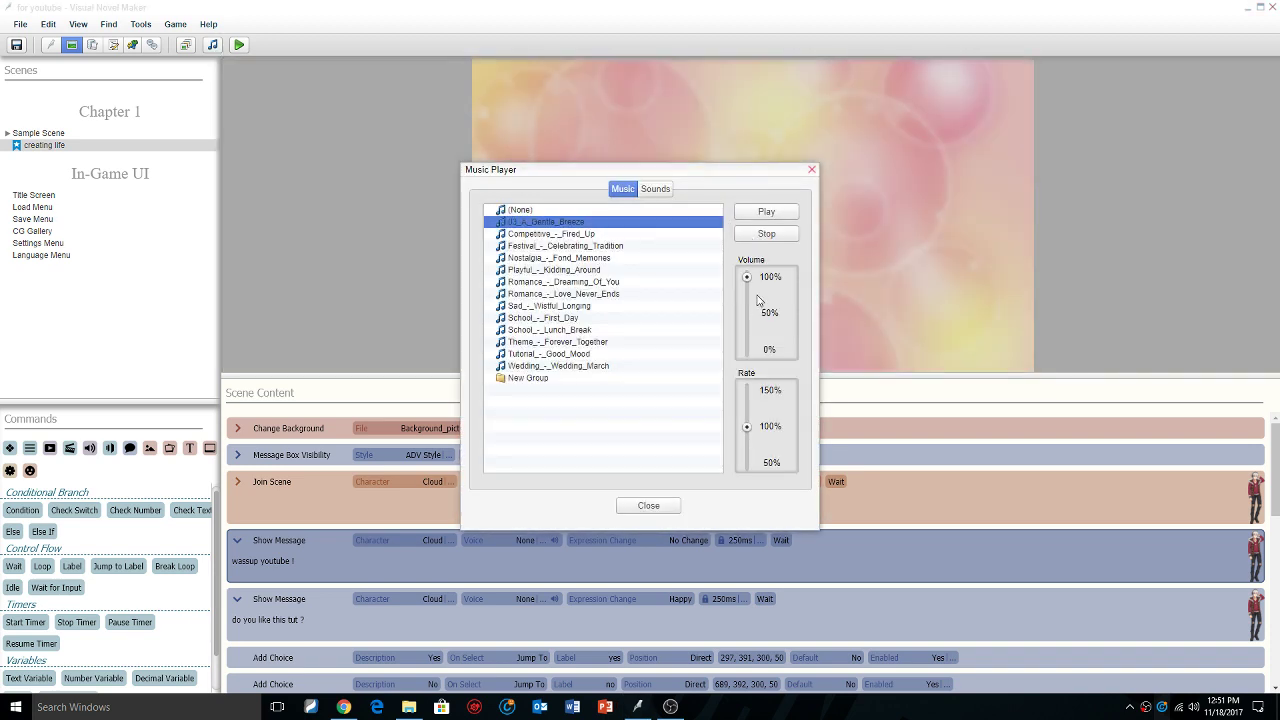
# - Lower the volume to about 35% then near zero, and slow the rate before restoring 100%
pyautogui.moveTo(748, 277); pyautogui.dragTo(748, 331)
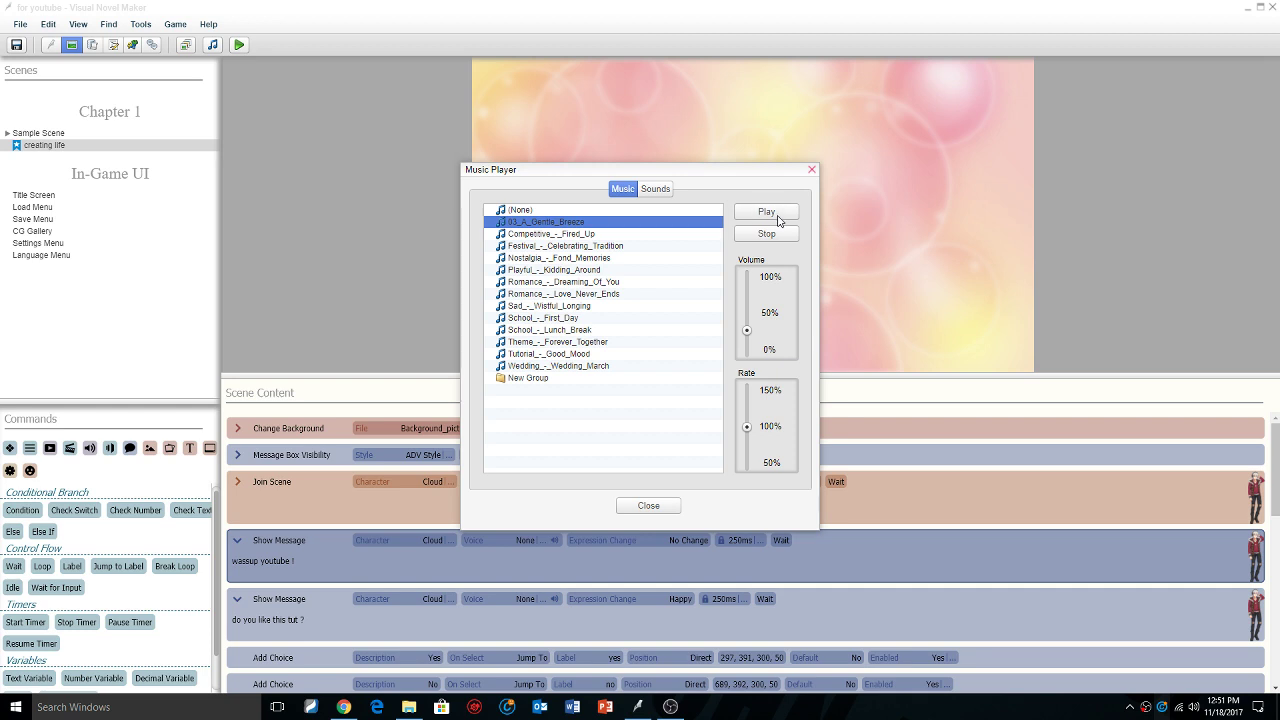
pyautogui.moveTo(747, 331); pyautogui.dragTo(752, 347)
pyautogui.moveTo(746, 427); pyautogui.dragTo(745, 462)
pyautogui.moveTo(746, 456); pyautogui.dragTo(748, 400)
# - Close the Music Player and import the teal-shirted bust image into Graphics/Characters
pyautogui.click(664, 506)
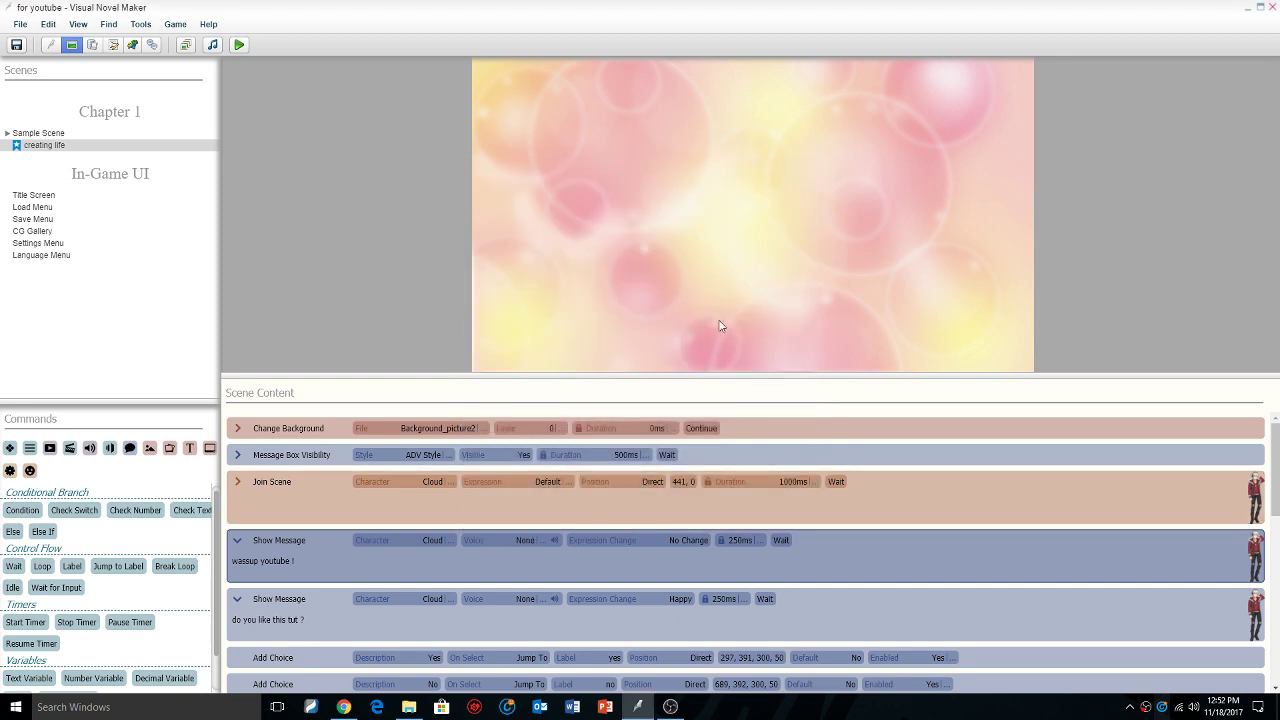
pyautogui.click(188, 45)
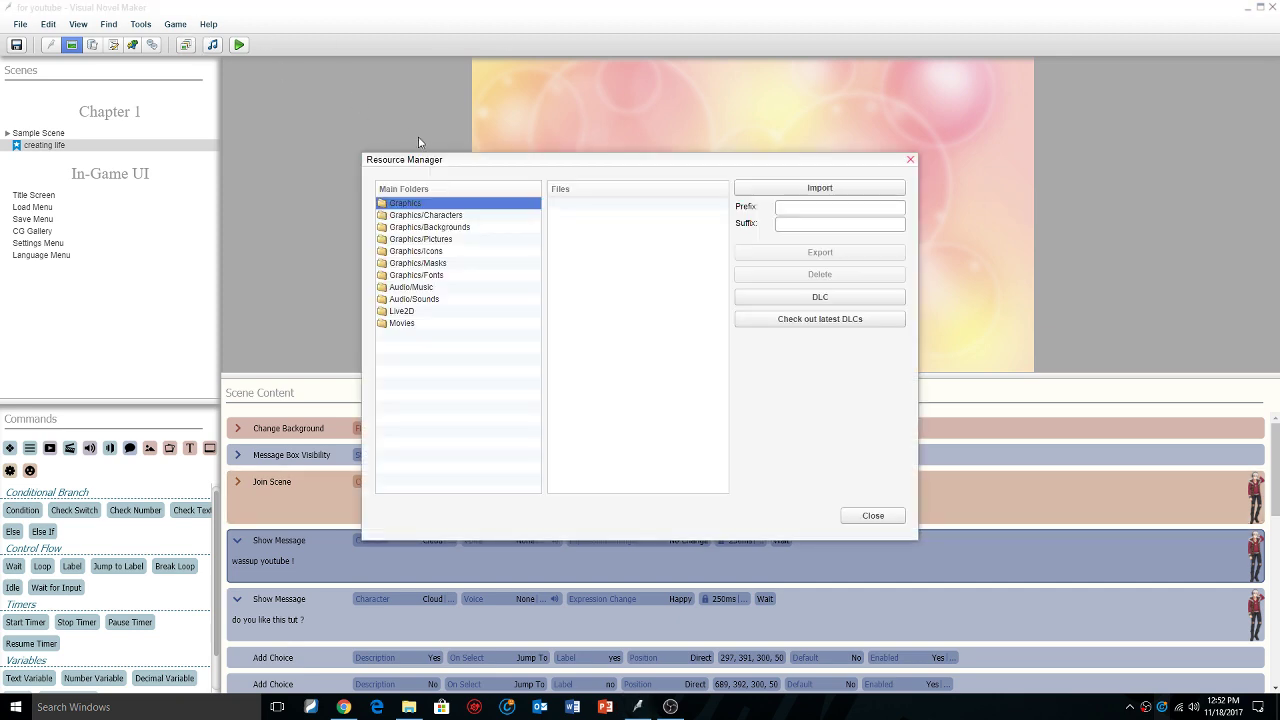
pyautogui.click(440, 218)
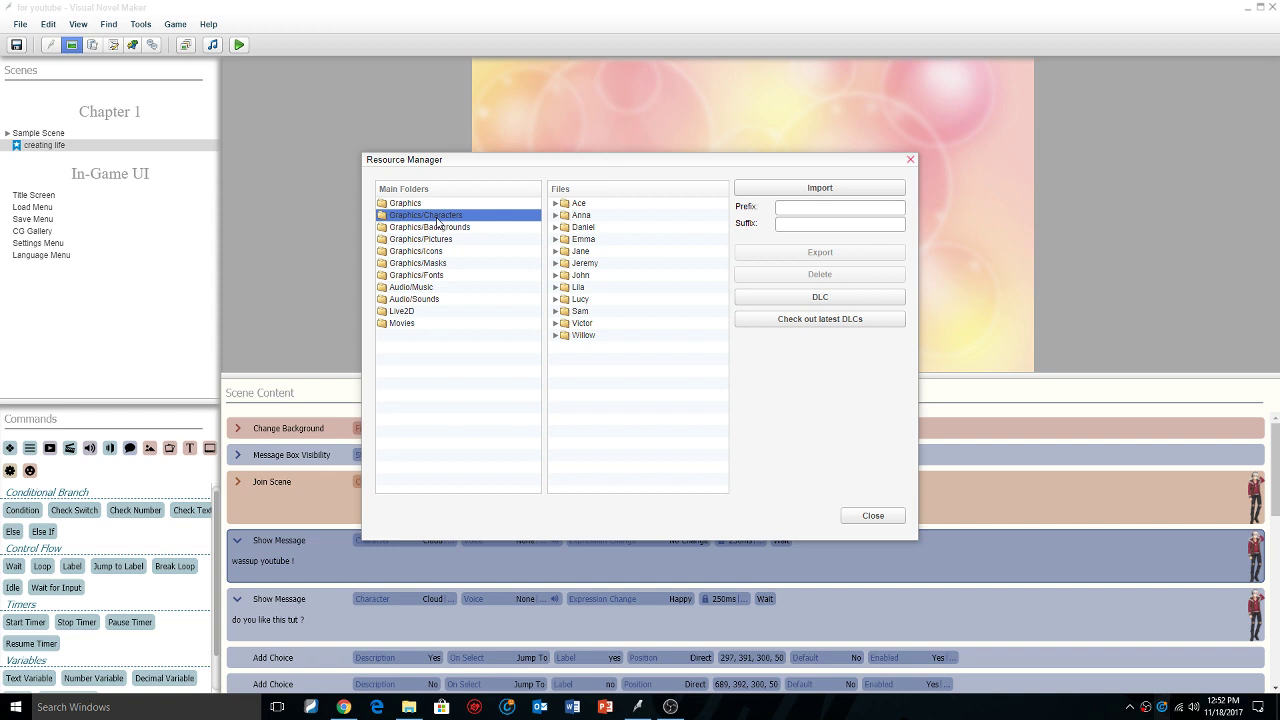
pyautogui.click(820, 188)
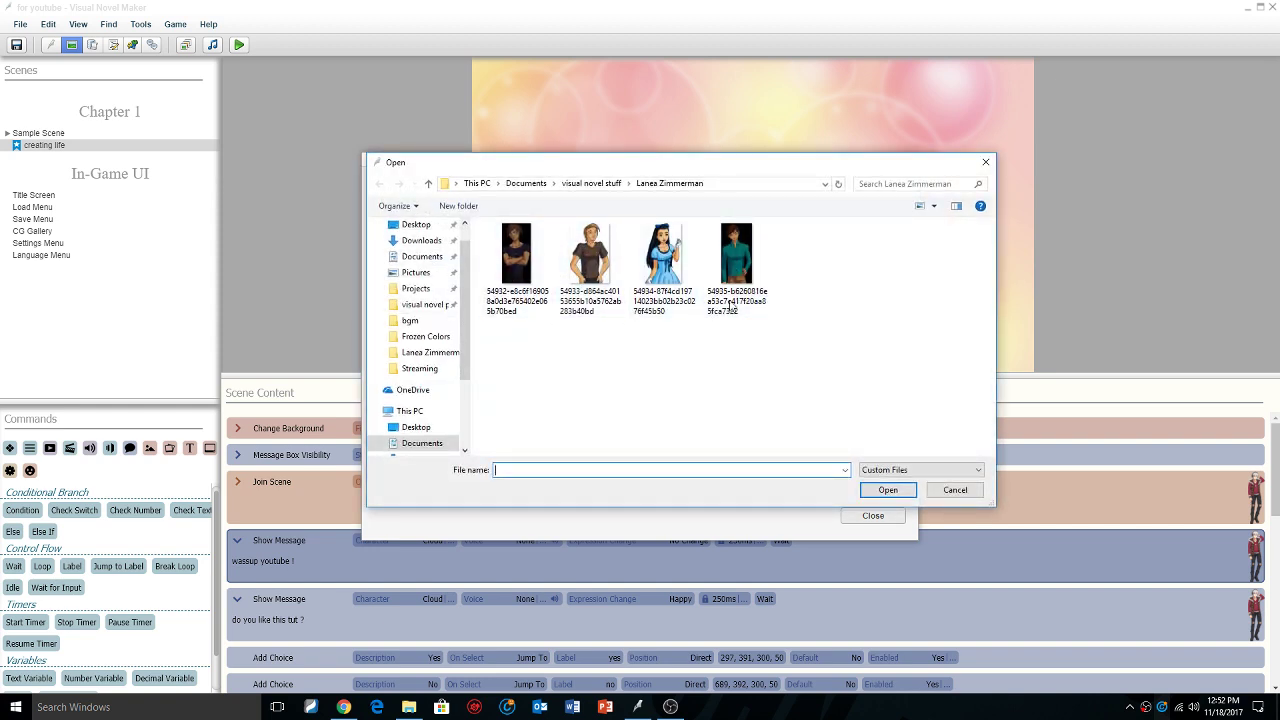
pyautogui.click(737, 263)
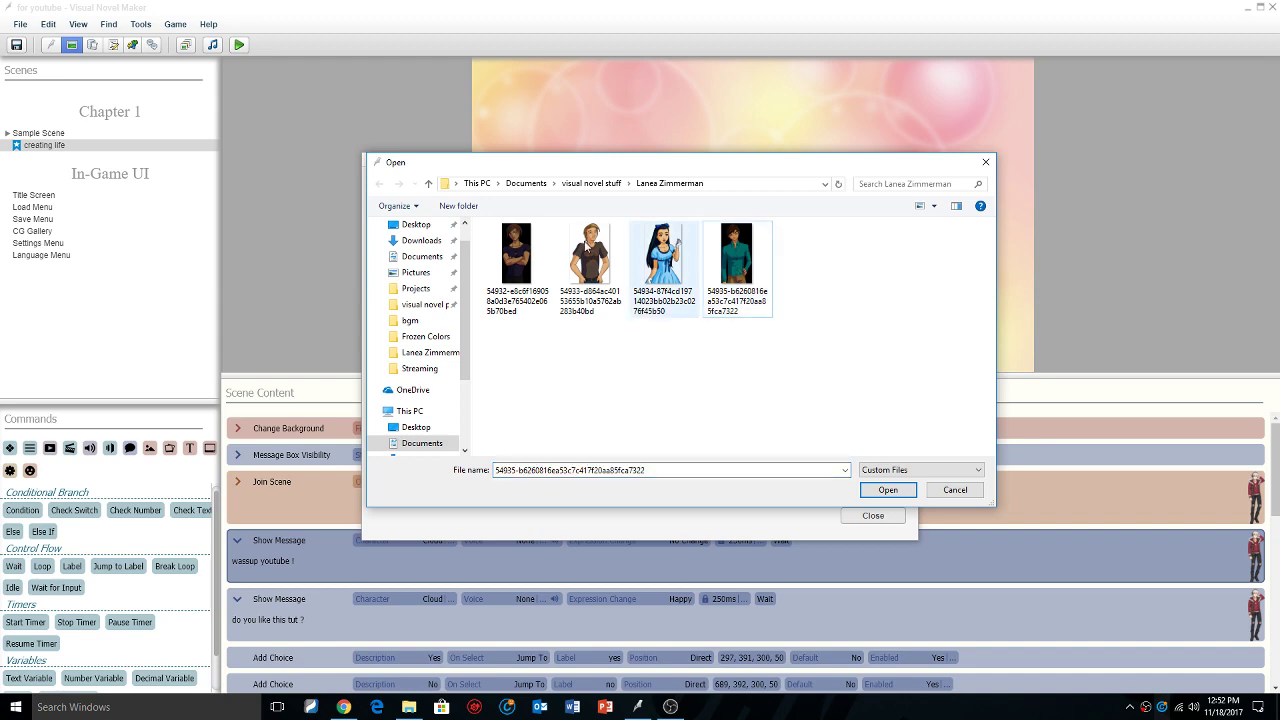
pyautogui.doubleClick(748, 280)
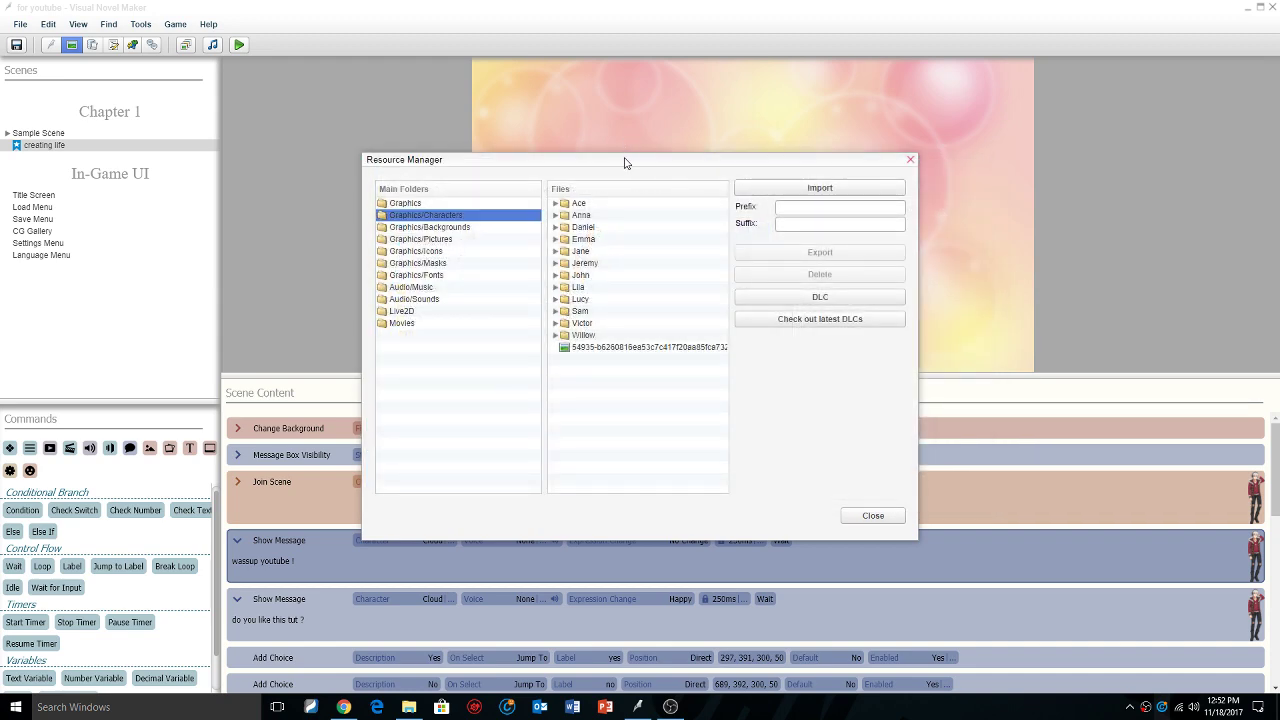
# - Preview the imported bust, then close the Resource Manager and open the Characters database
pyautogui.moveTo(625, 157); pyautogui.dragTo(649, 167)
pyautogui.click(681, 348)
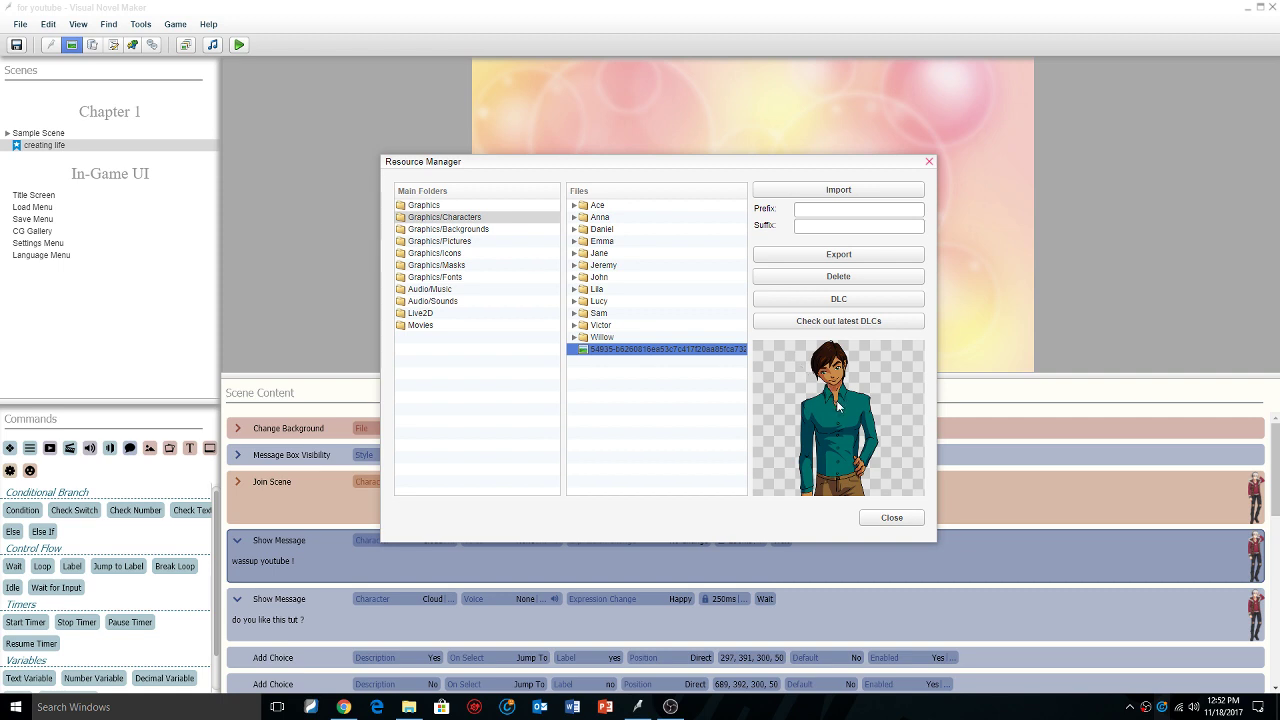
pyautogui.click(891, 518)
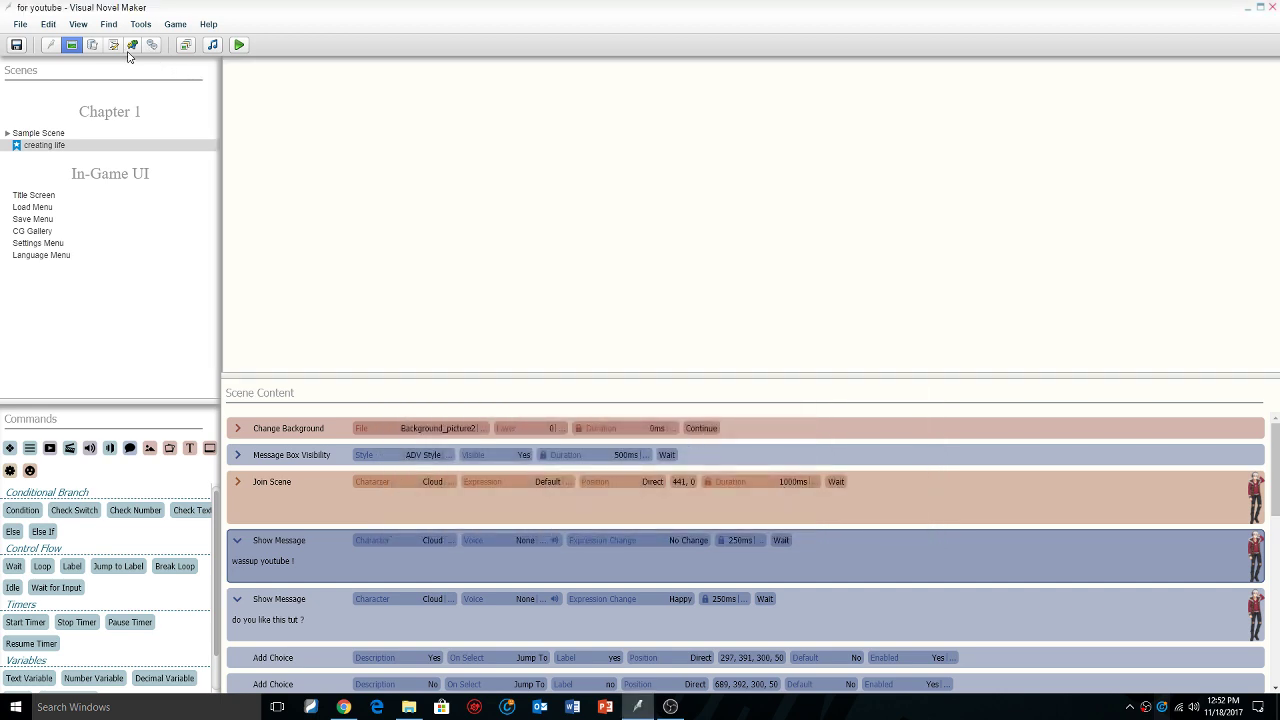
pyautogui.click(101, 50)
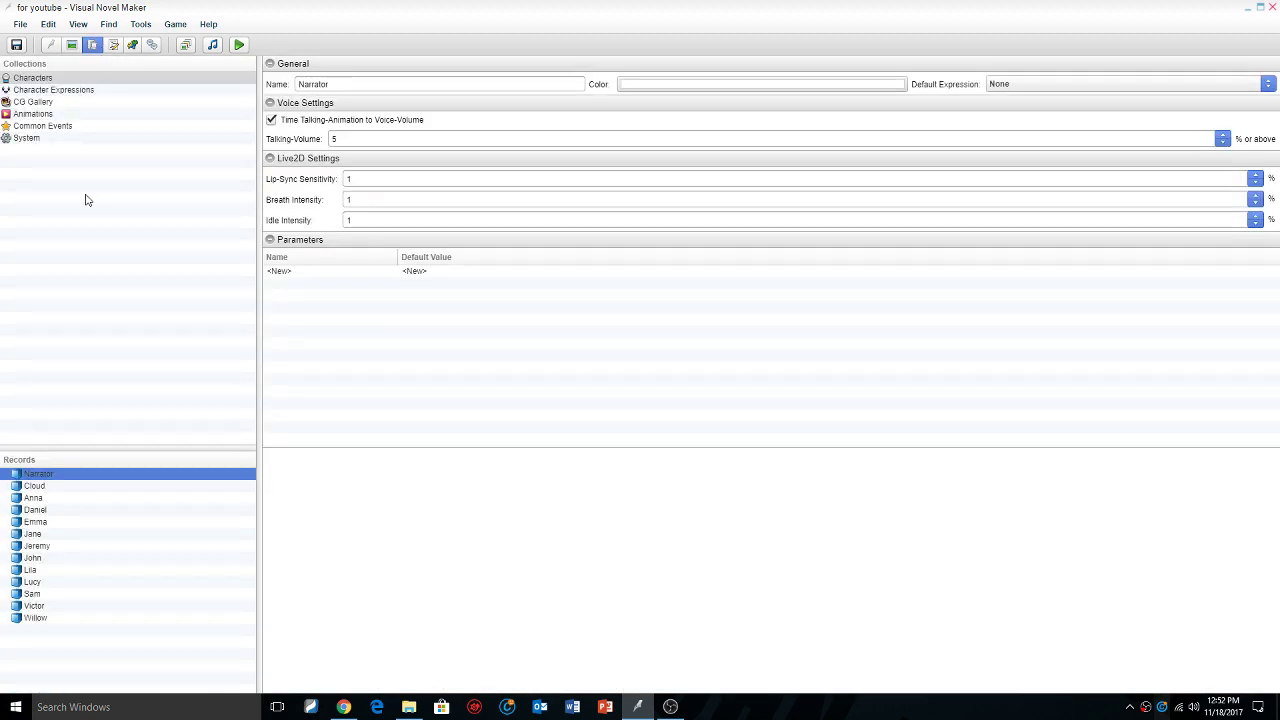
# - Look over the existing Cloud character's settings in the Characters list
pyautogui.click(54, 646)
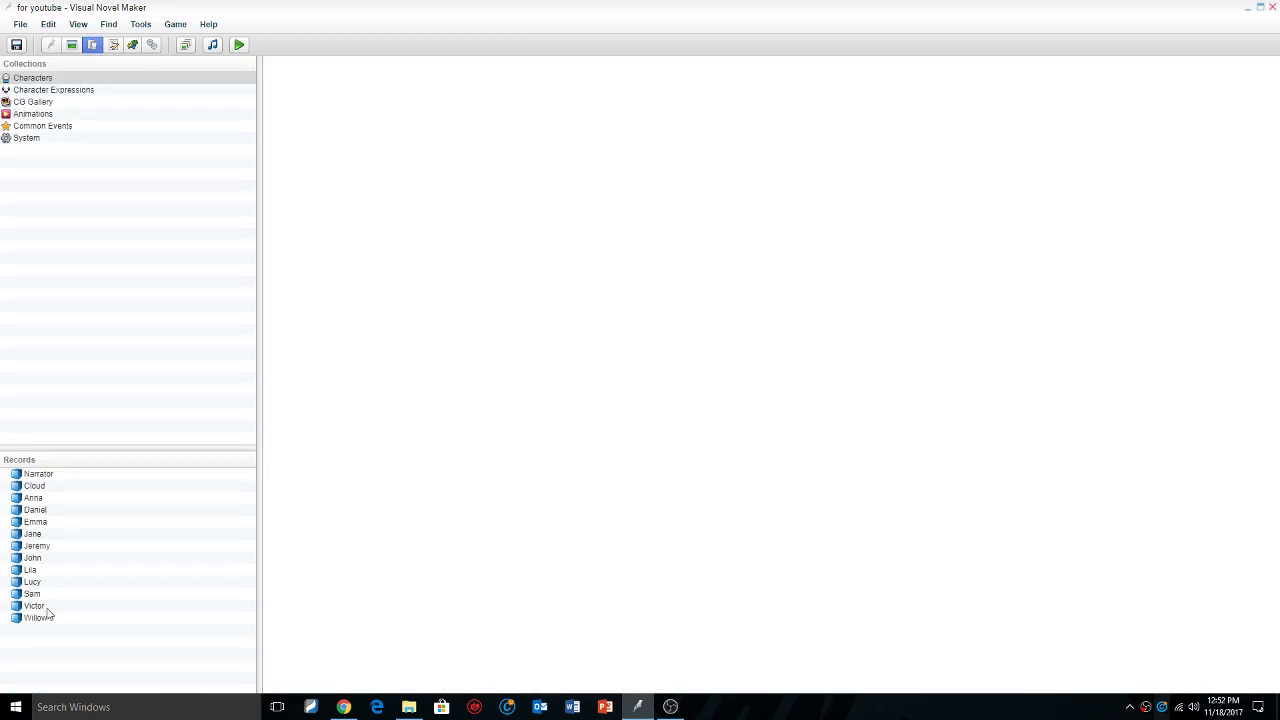
pyautogui.click(38, 487)
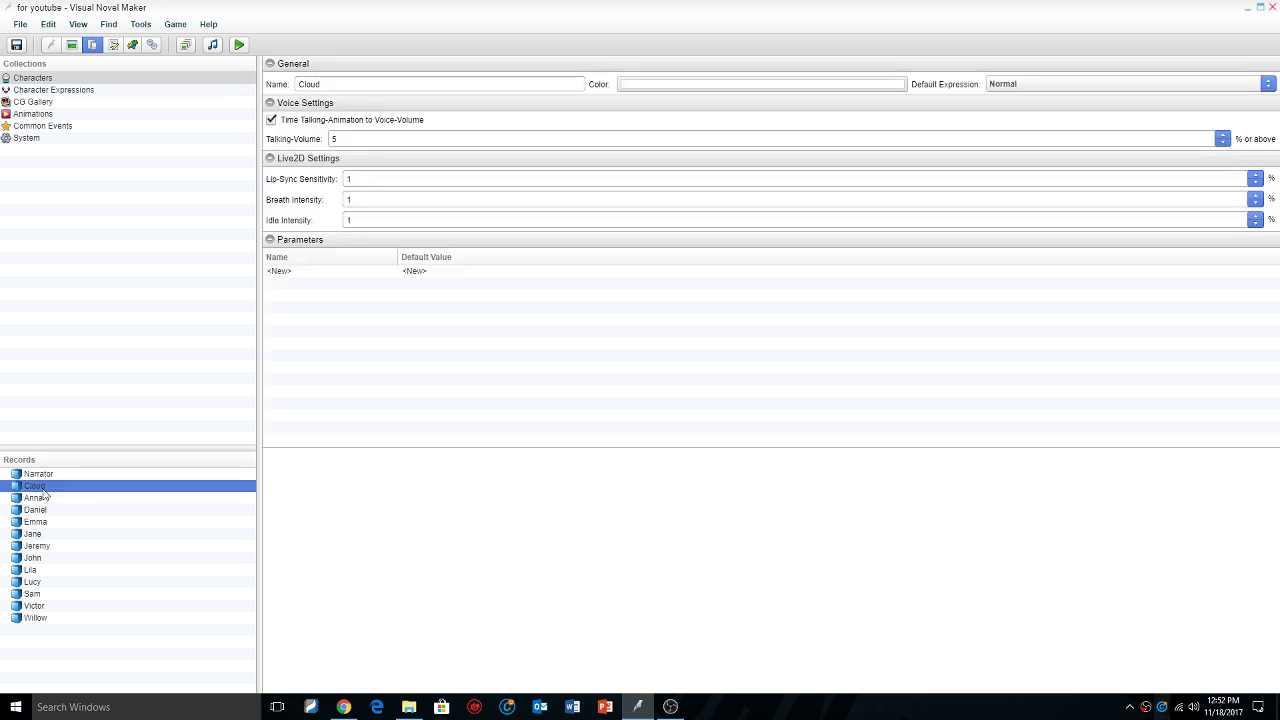
pyautogui.click(54, 646)
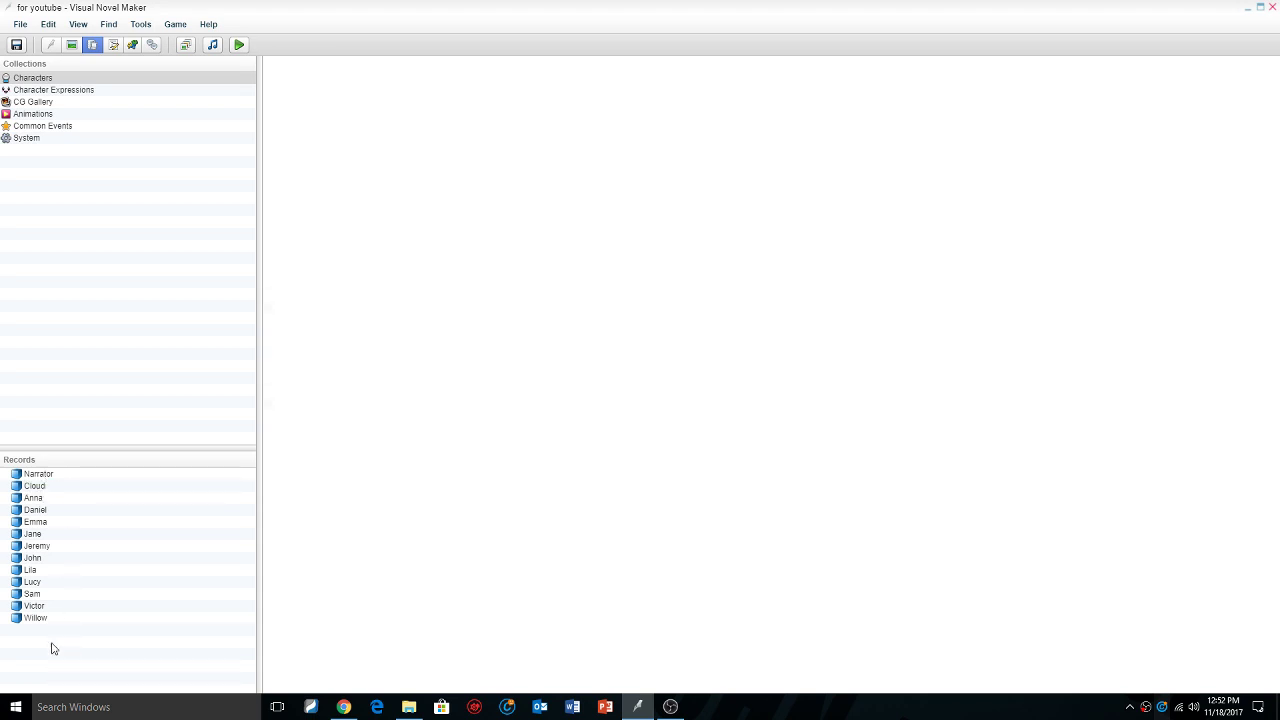
# - Create a new character record with New Record and name it Ryan
pyautogui.rightClick(54, 640)
pyautogui.click(110, 502)
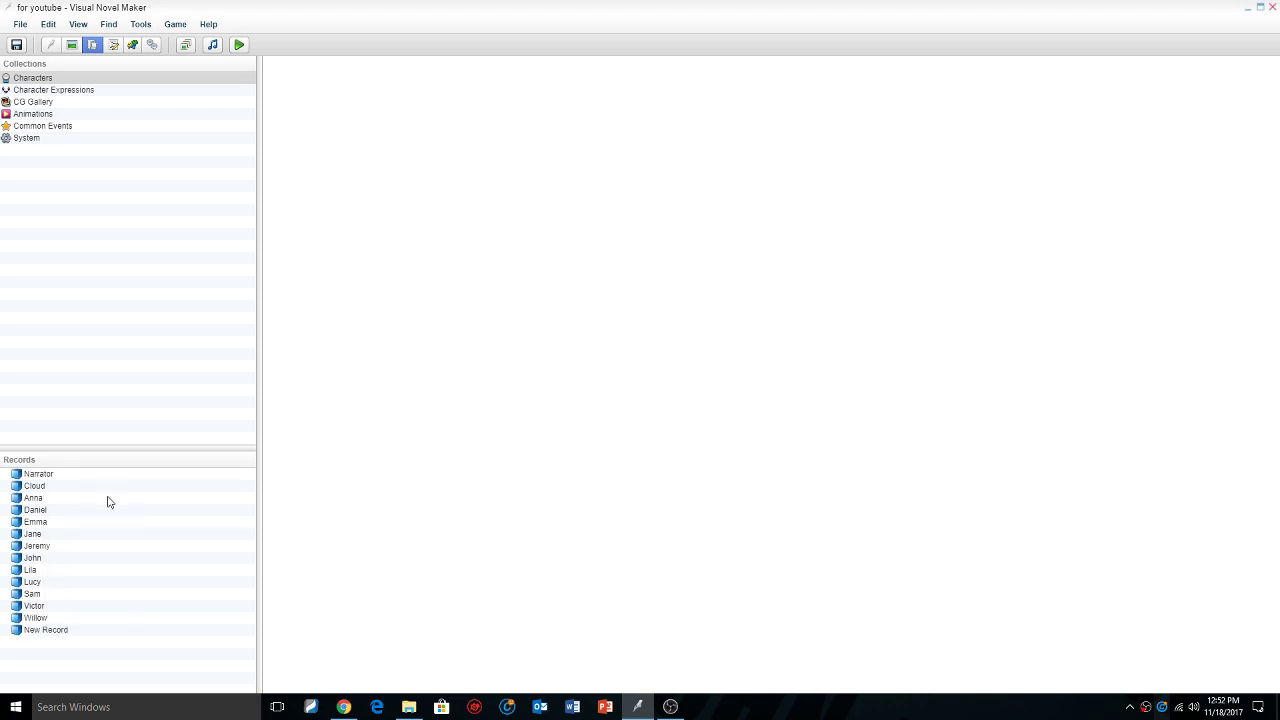
pyautogui.click(63, 630)
pyautogui.click(337, 87)
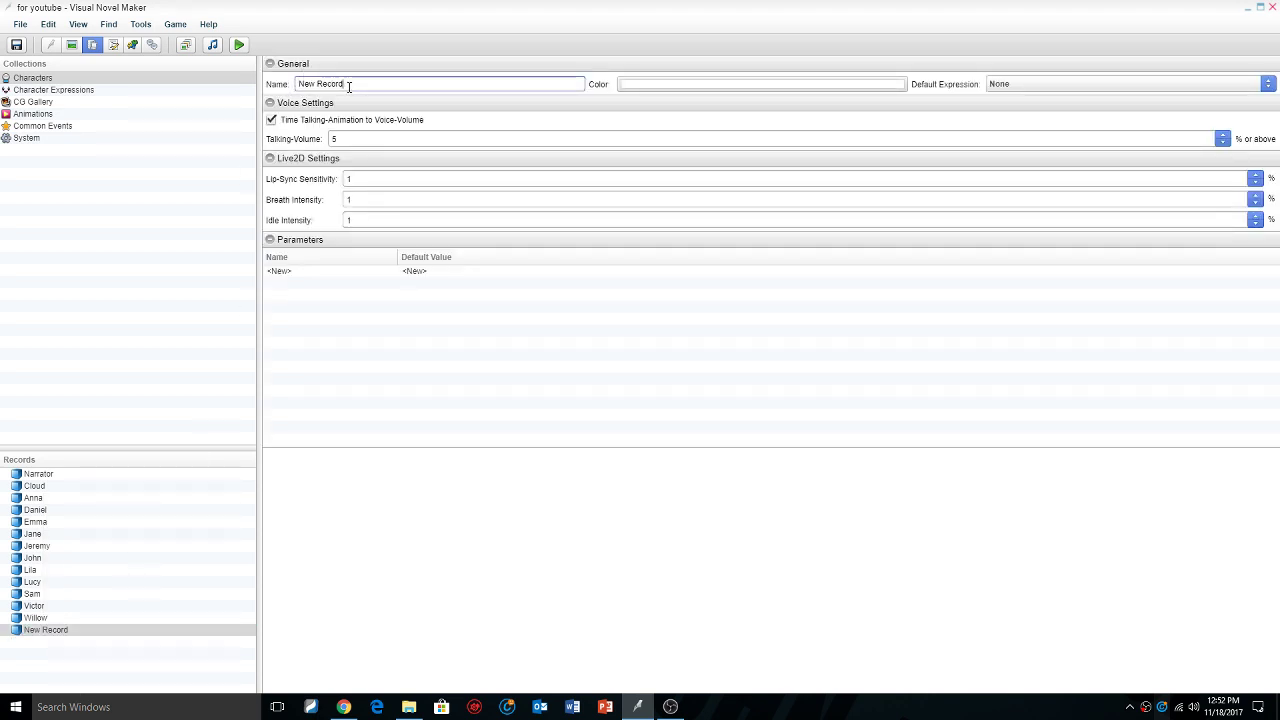
pyautogui.write('Ryan')
pyautogui.click(465, 444)
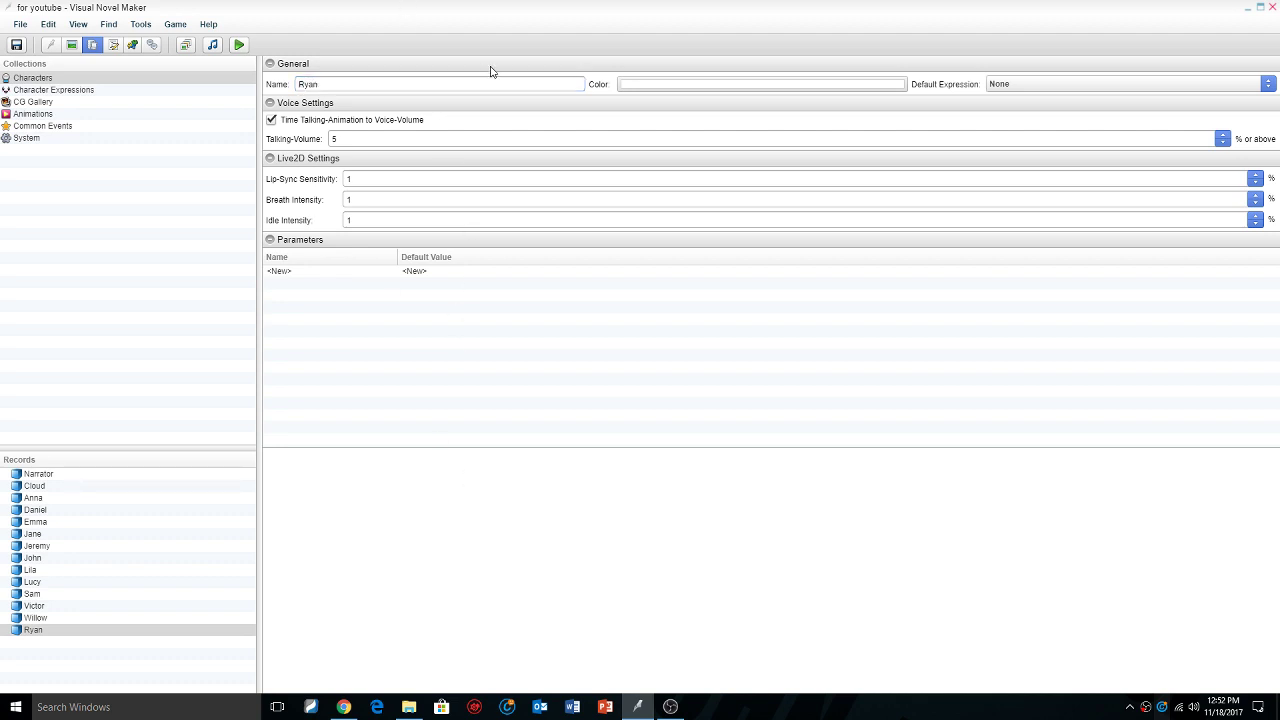
# - Add a new folder named Ryan in the Character Expressions collection
pyautogui.click(34, 91)
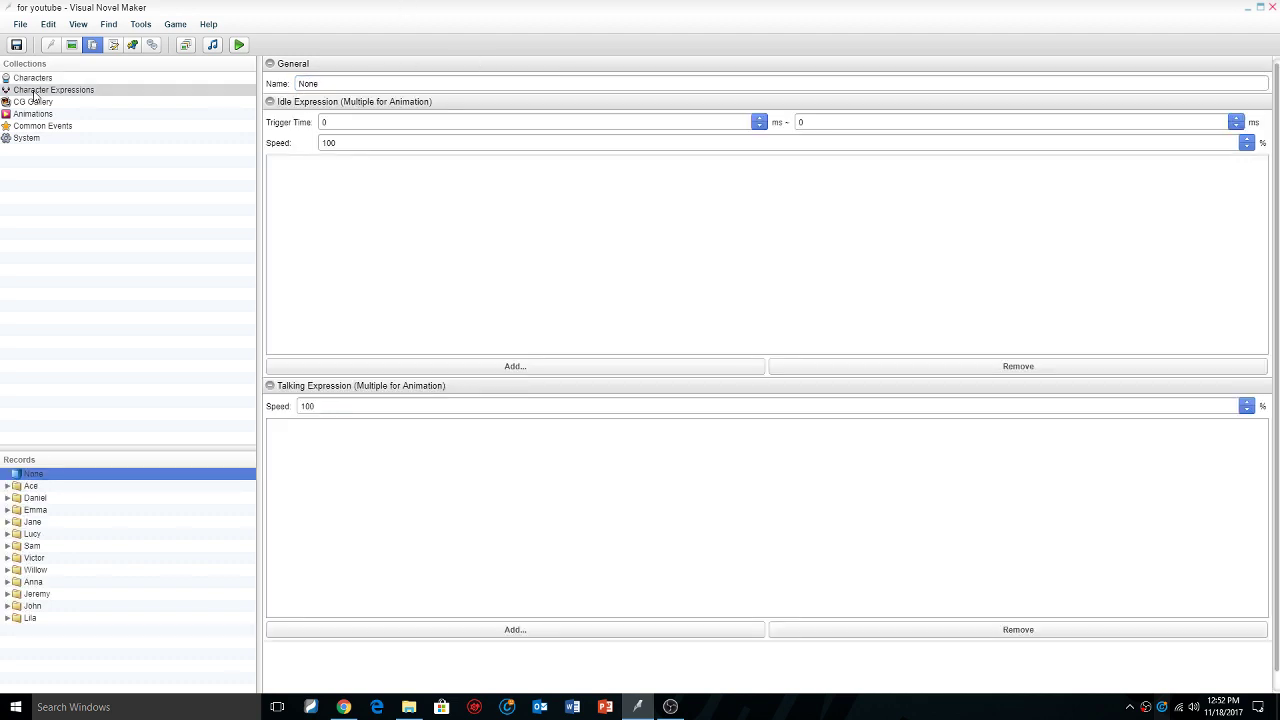
pyautogui.rightClick(28, 636)
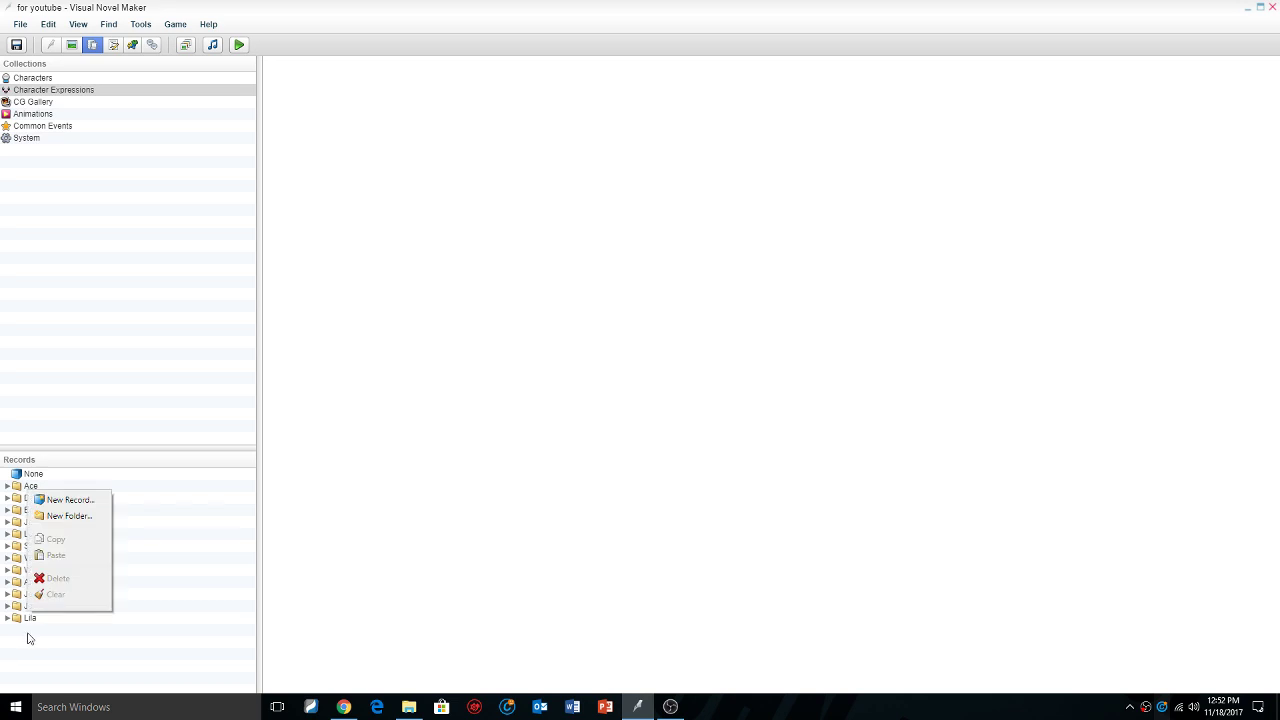
pyautogui.click(78, 522)
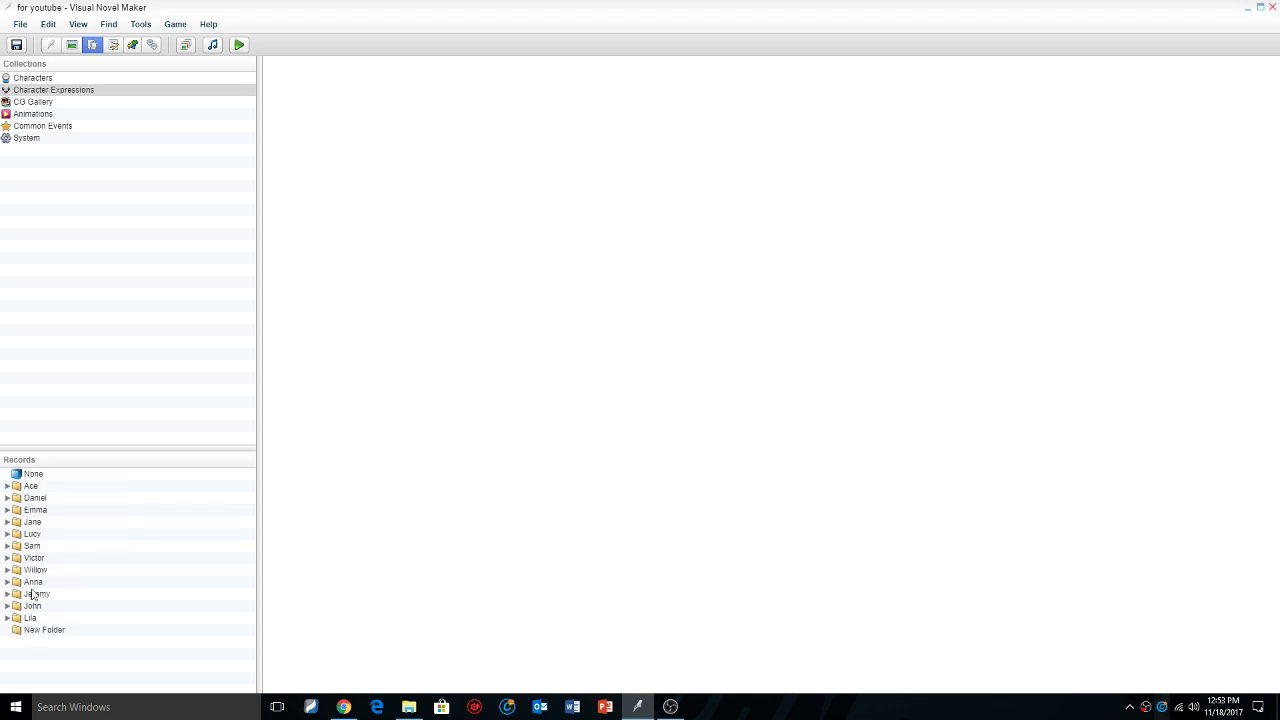
pyautogui.click(47, 630)
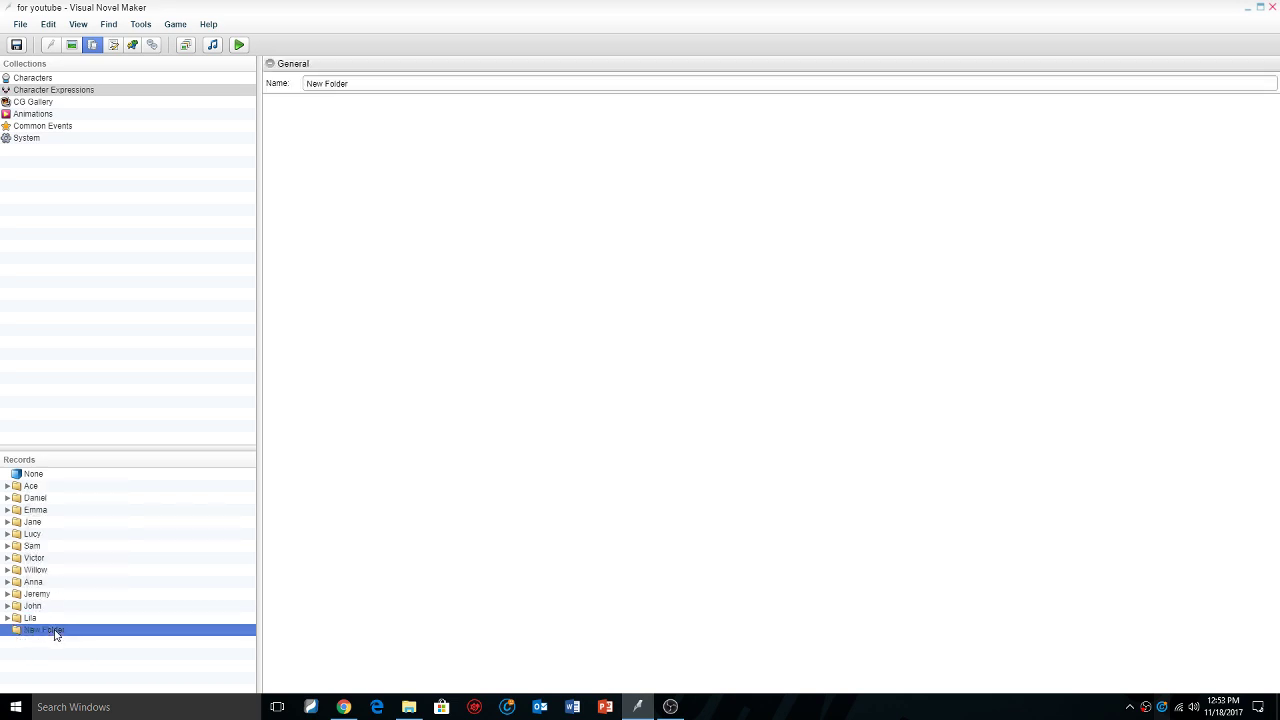
pyautogui.tripleClick(357, 93)
pyautogui.write('Ryan')
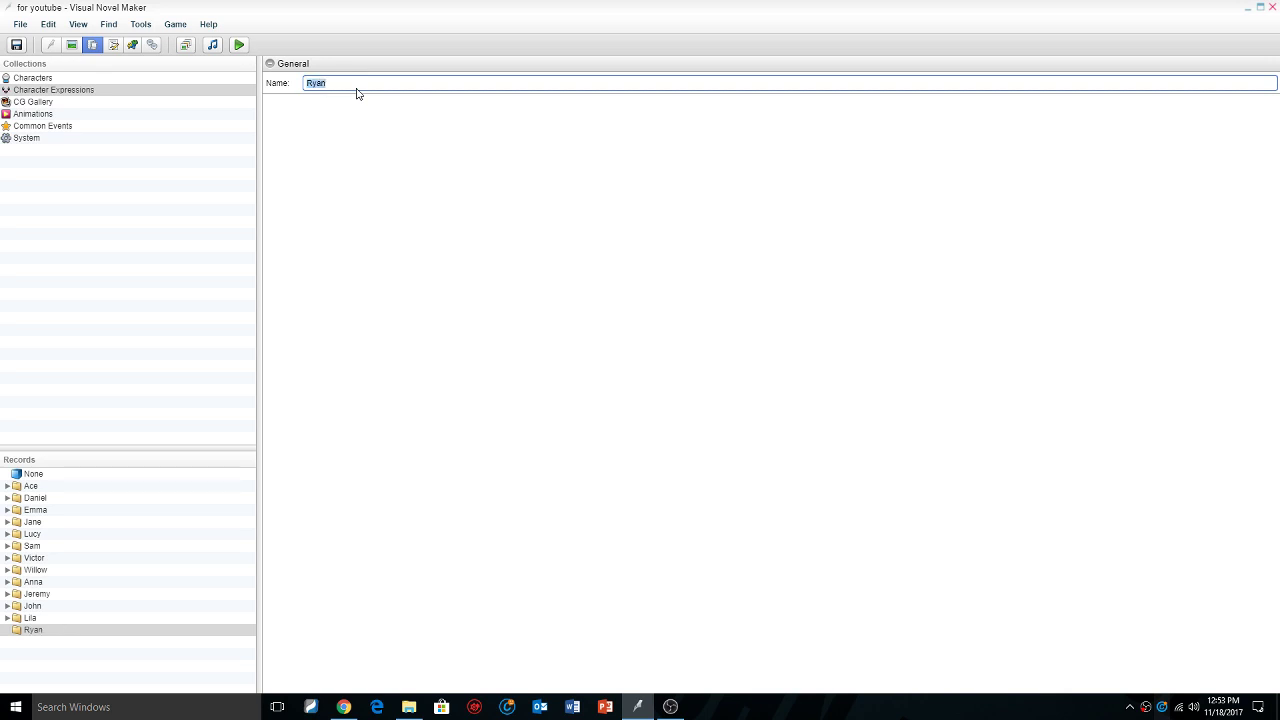
# - Add a new expression record named Normal inside the Ryan folder
pyautogui.rightClick(41, 630)
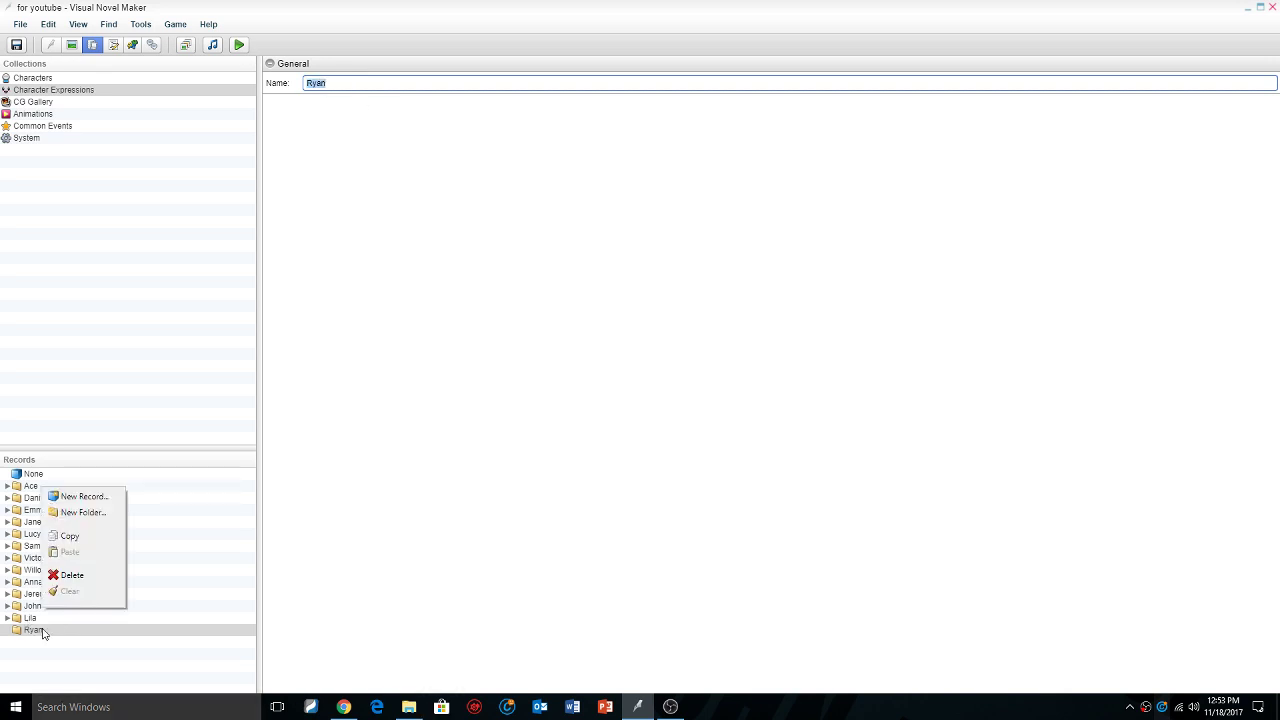
pyautogui.click(82, 497)
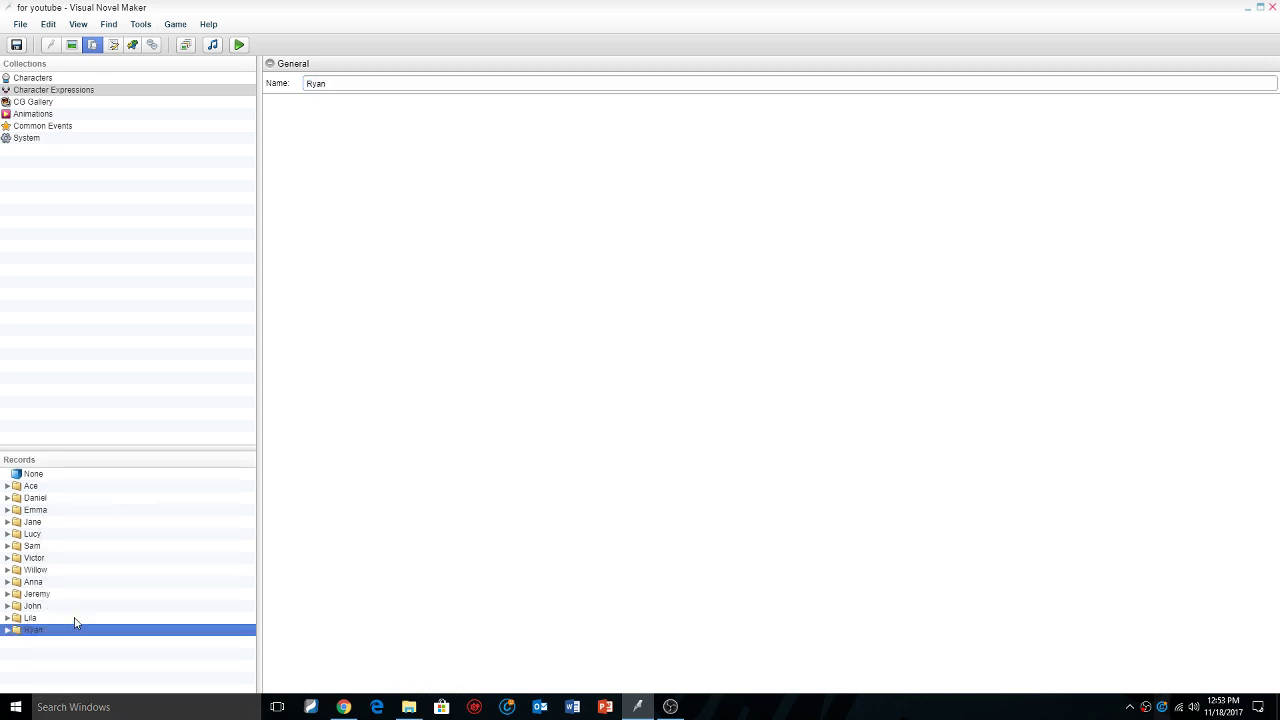
pyautogui.click(8, 630)
pyautogui.click(40, 642)
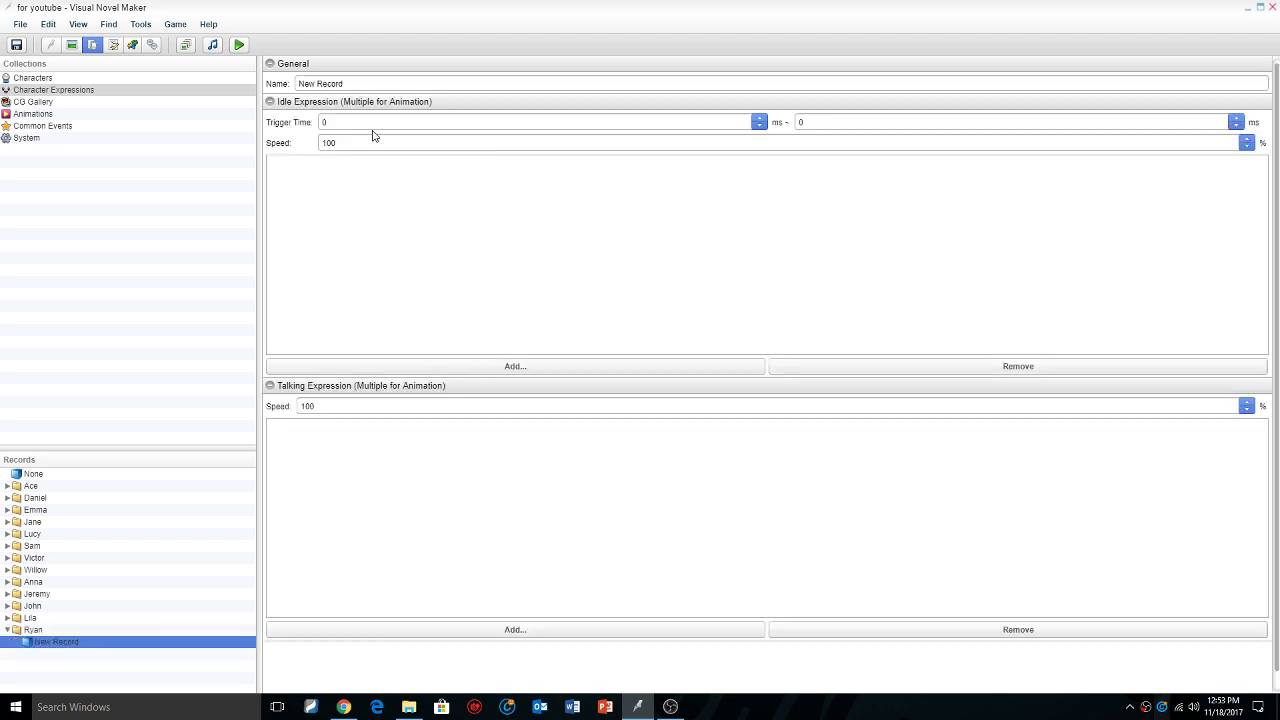
pyautogui.doubleClick(354, 83)
pyautogui.hotkey('ctrl', 'a')
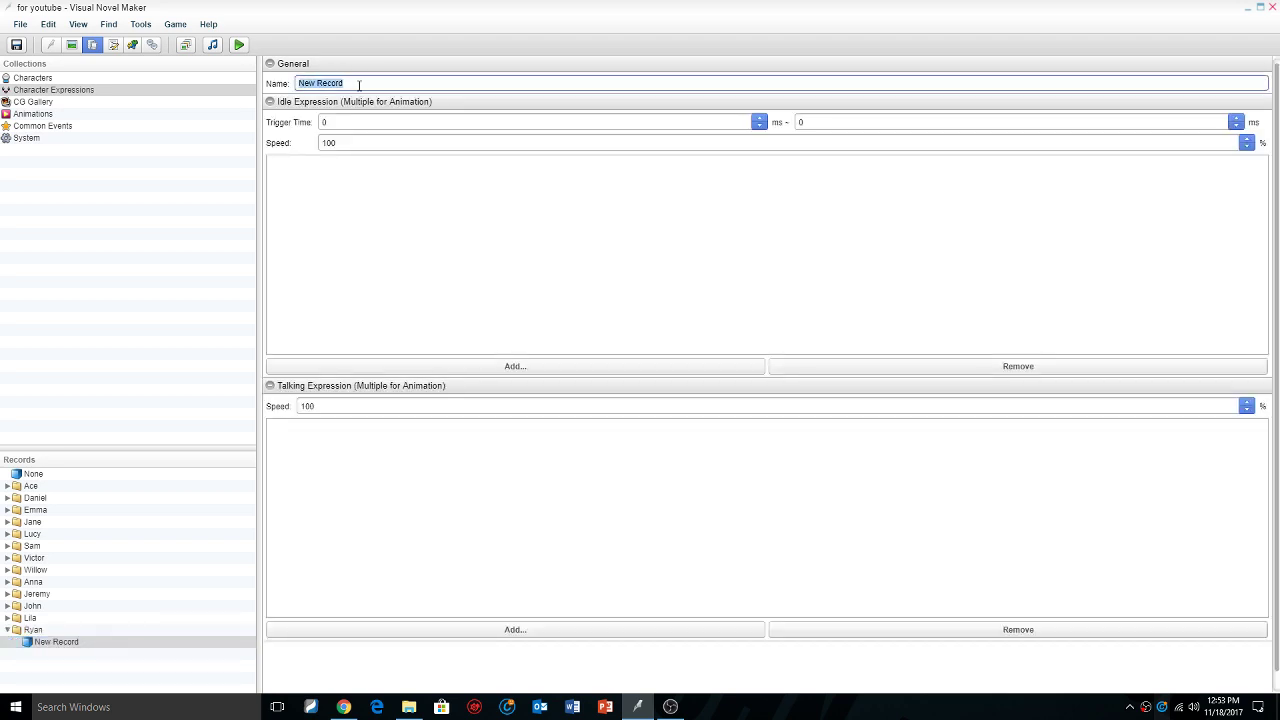
pyautogui.write('Normal')
pyautogui.hotkey('ctrl', 'a')
pyautogui.click(399, 152)
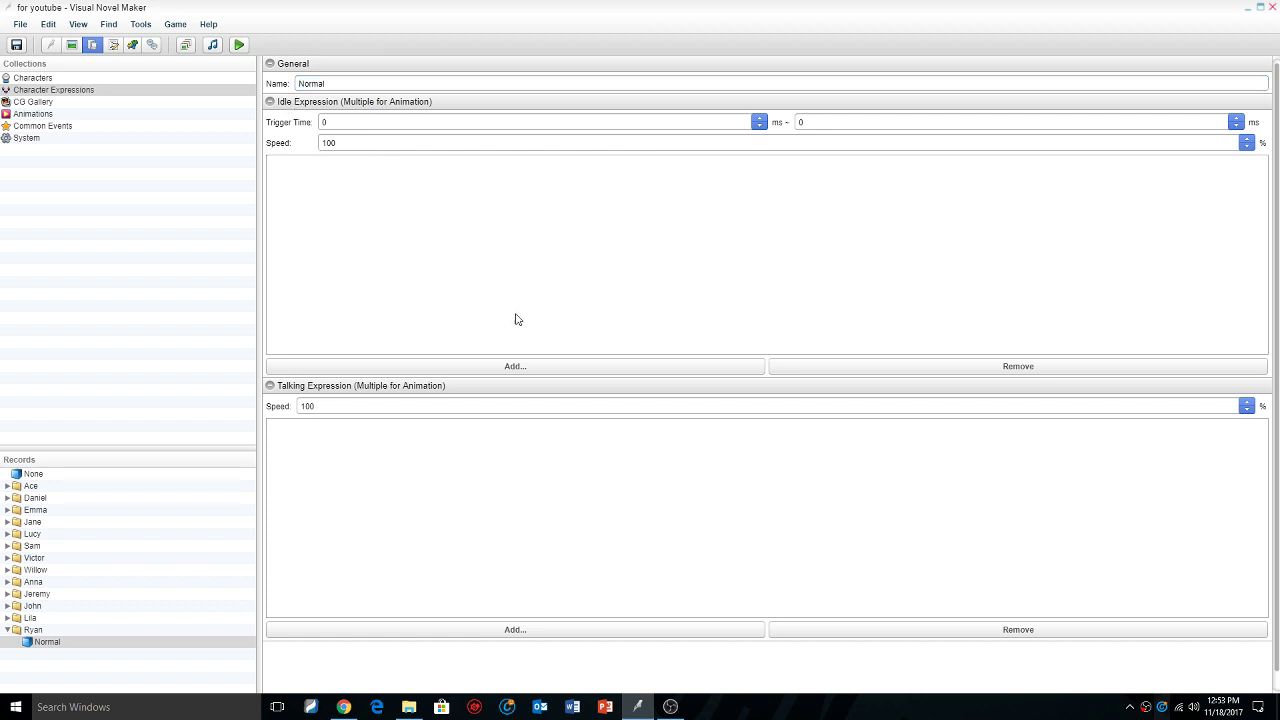
# - Set the imported teal-shirted bust as the Normal expression's Idle Expression image
pyautogui.click(515, 367)
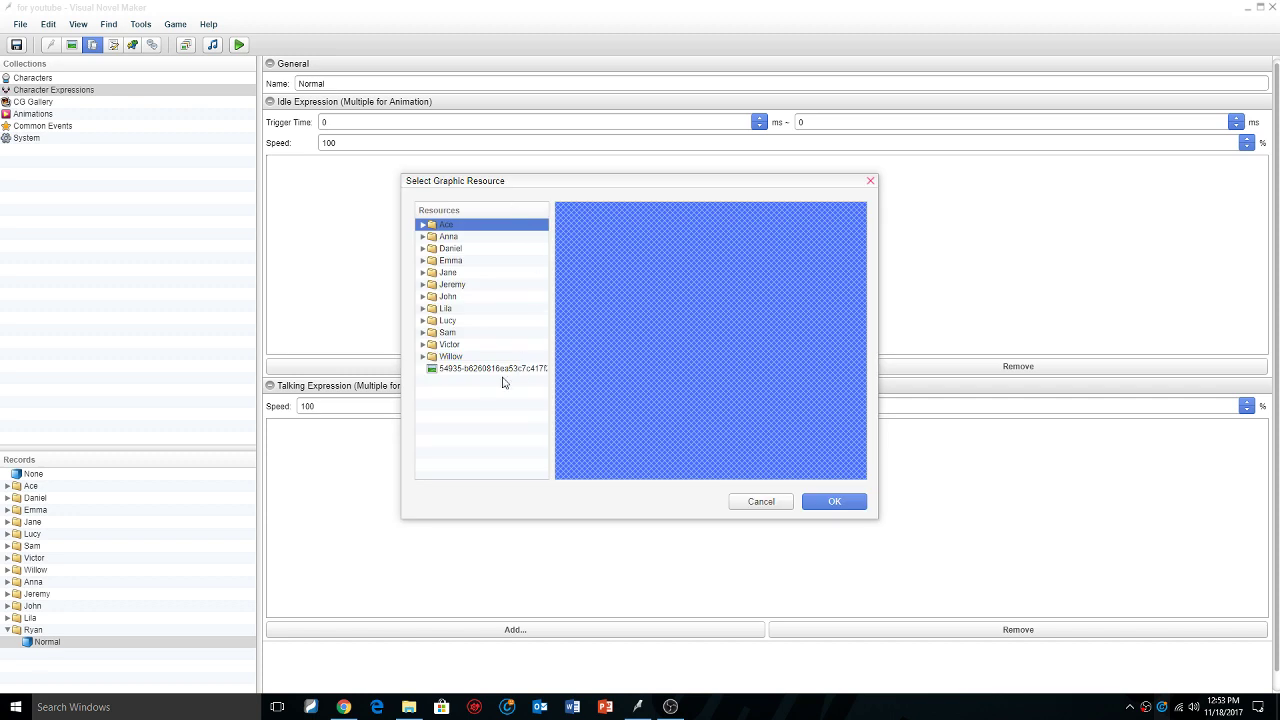
pyautogui.click(490, 368)
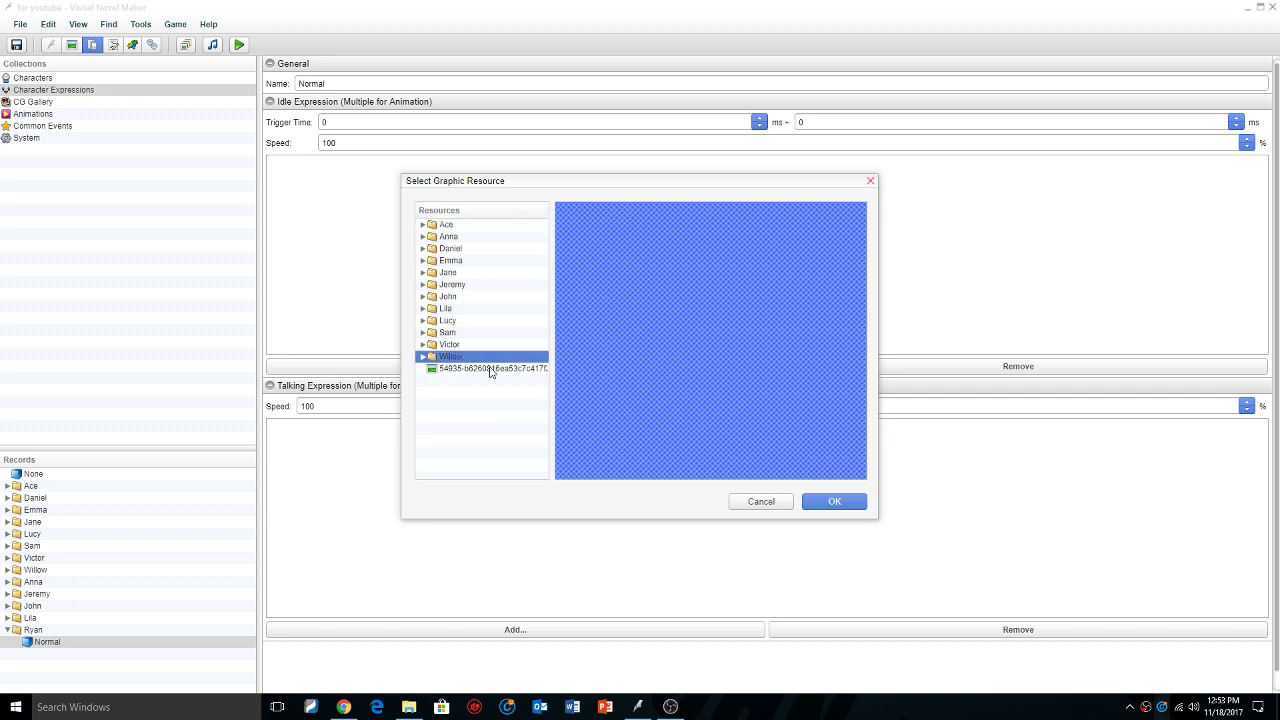
pyautogui.click(828, 502)
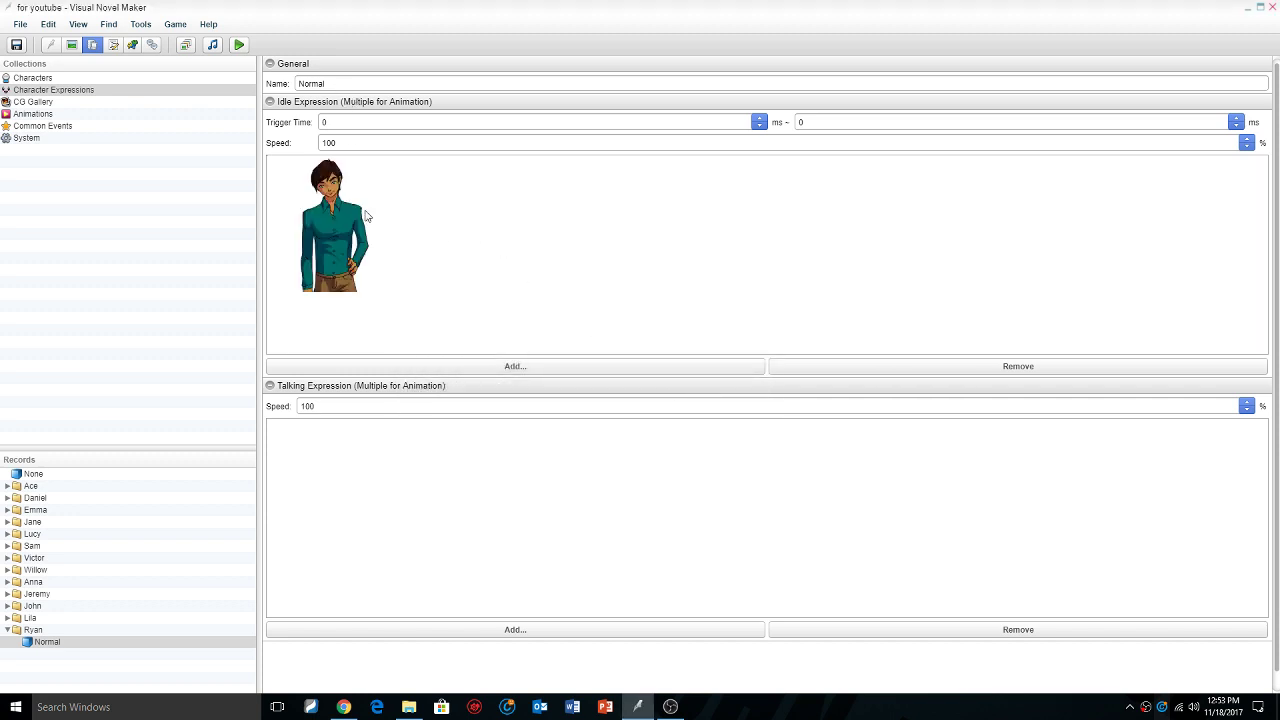
# - Save, set Ryan's Default Expression to Ryan > Normal, and save the project again
pyautogui.click(16, 45)
pyautogui.click(32, 78)
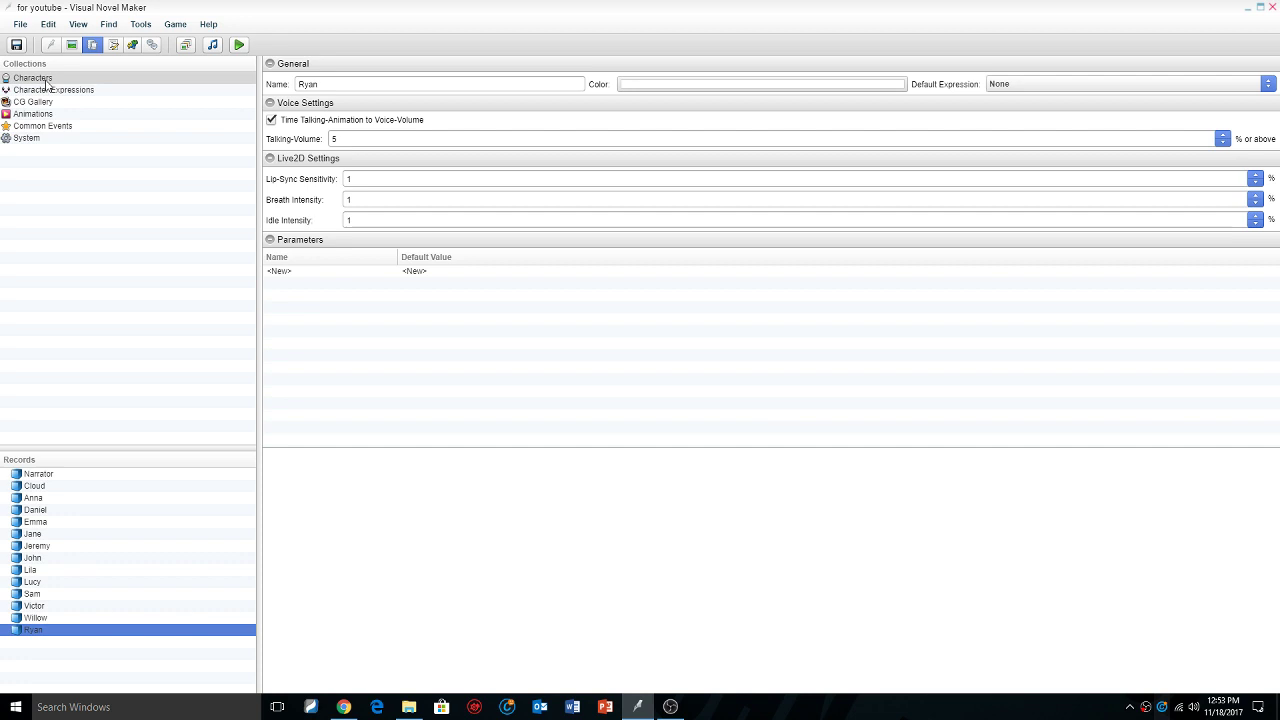
pyautogui.click(1030, 86)
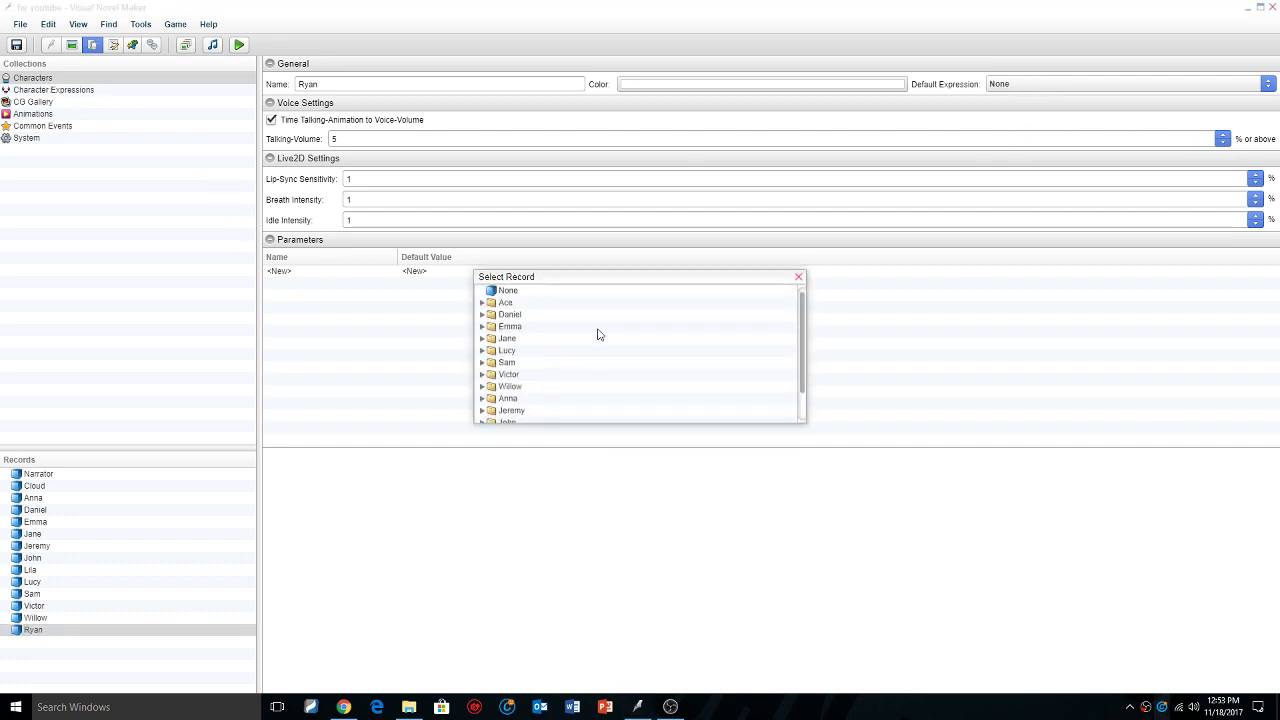
pyautogui.scroll(-1, 802, 380)
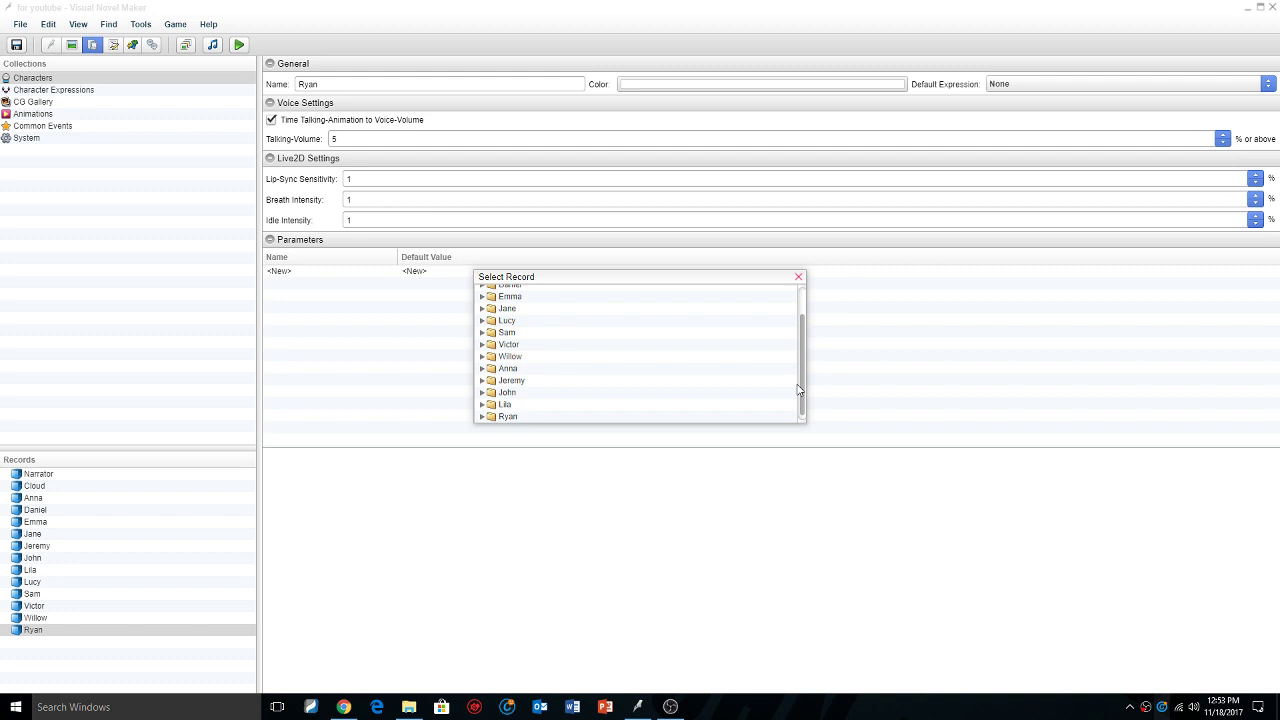
pyautogui.click(487, 419)
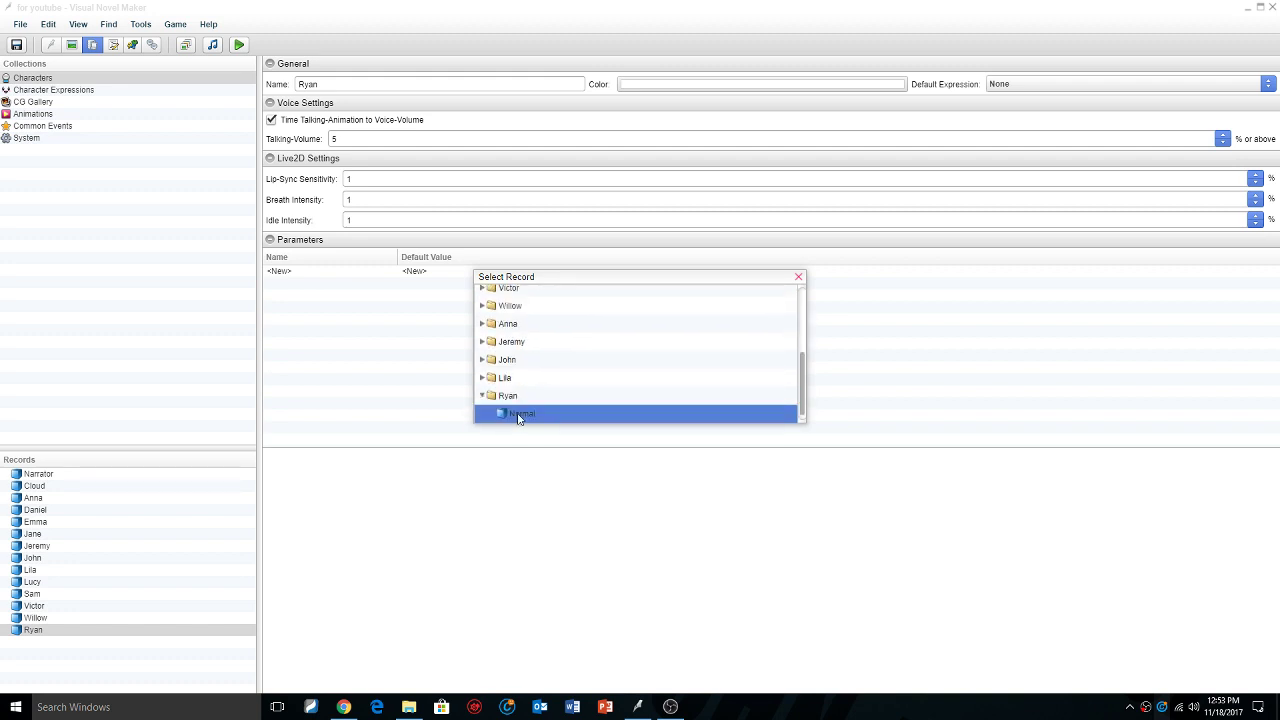
pyautogui.click(519, 418)
pyautogui.click(16, 44)
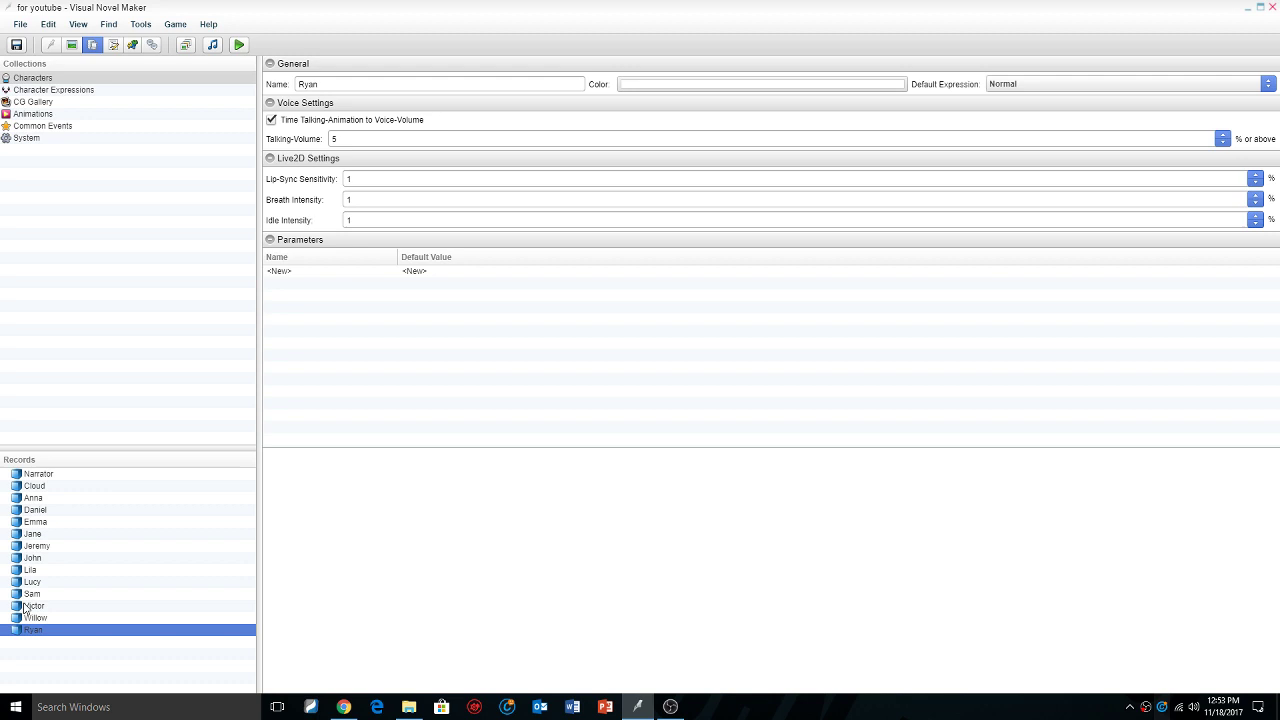
pyautogui.click(62, 90)
pyautogui.click(80, 78)
# - Change the creating life scene's Join Scene character from Cloud to Ryan
pyautogui.click(74, 46)
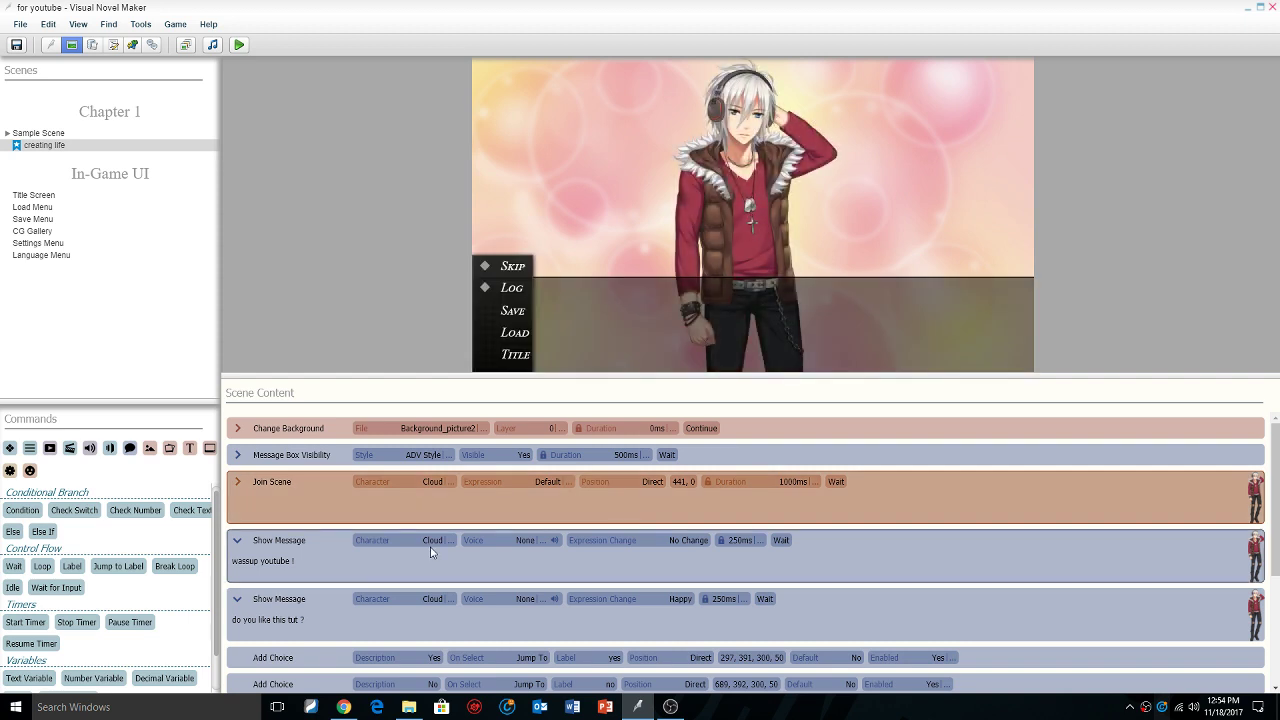
pyautogui.click(430, 484)
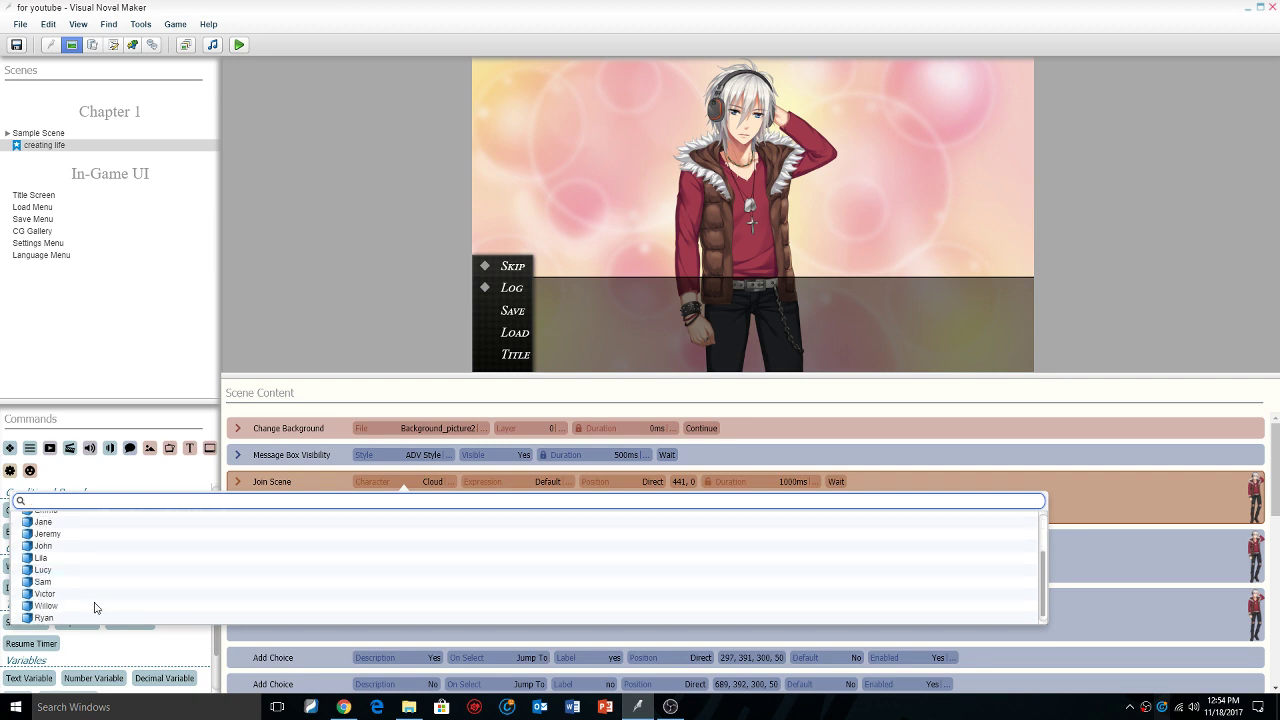
pyautogui.click(50, 621)
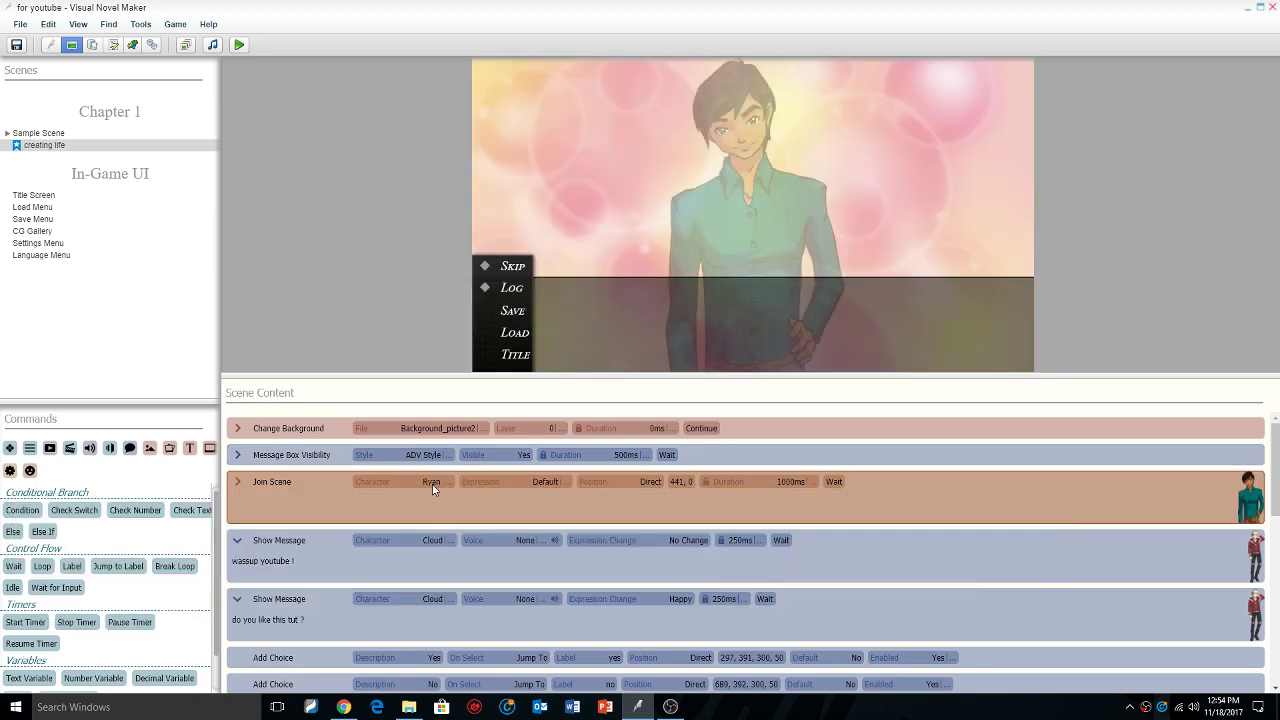